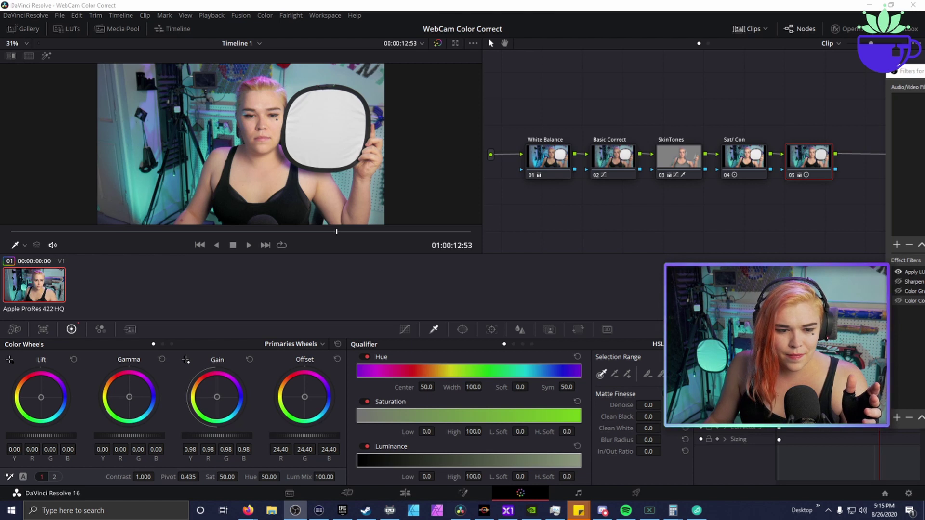
- Select the White Balance node at the head of the five-node chain
left_click(548, 156)
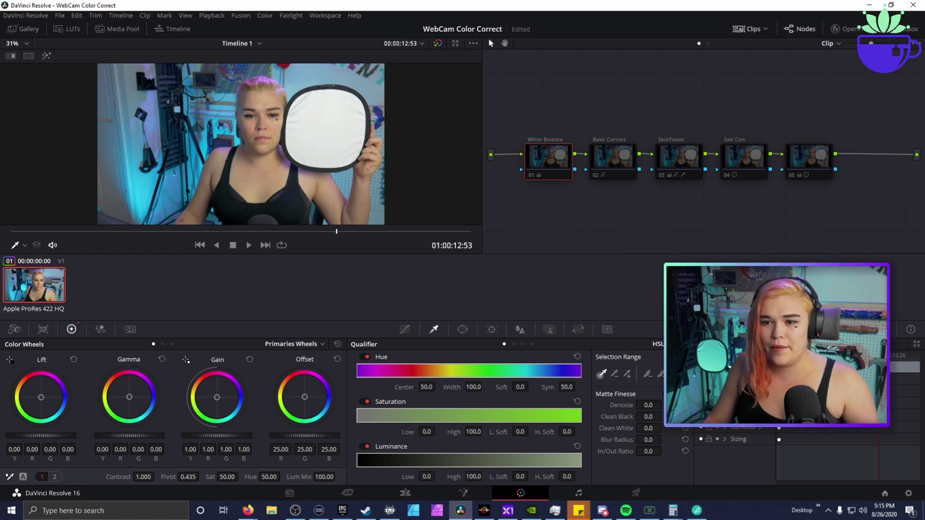
- Shuttle back and forth through the ungraded clip, then re-enable the White Balance node
key("j")
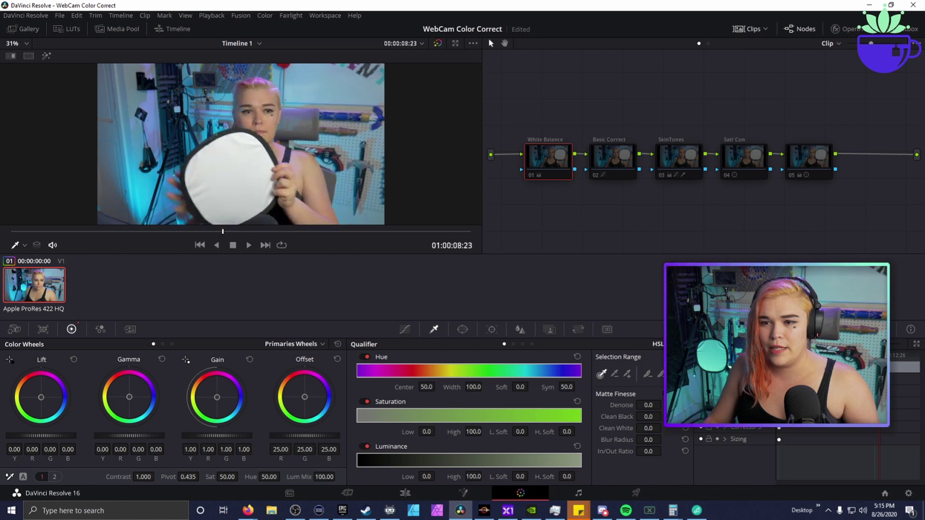
key("l")
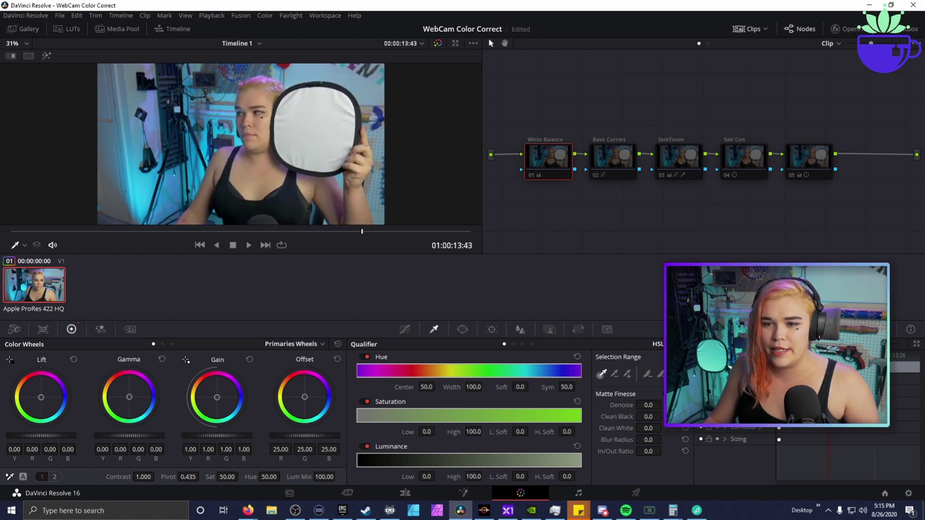
key("j")
key("j")
key("l")
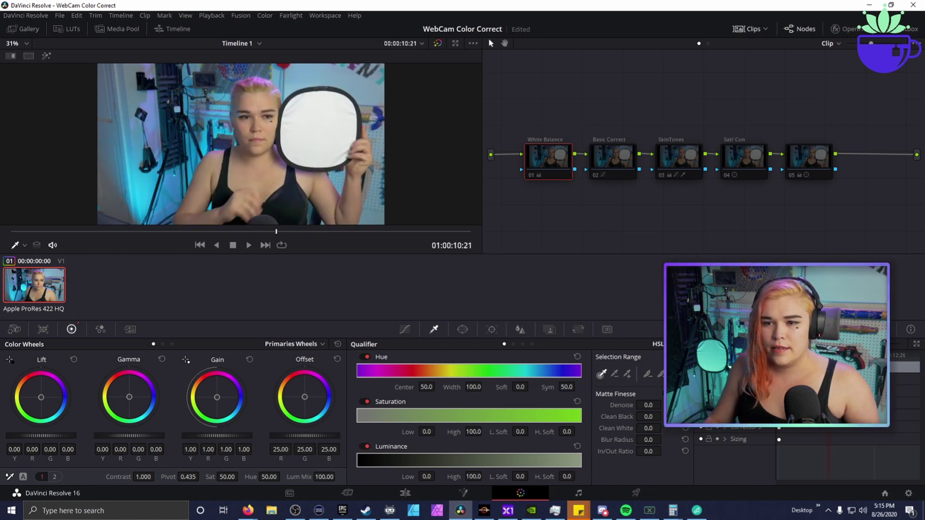
key("j")
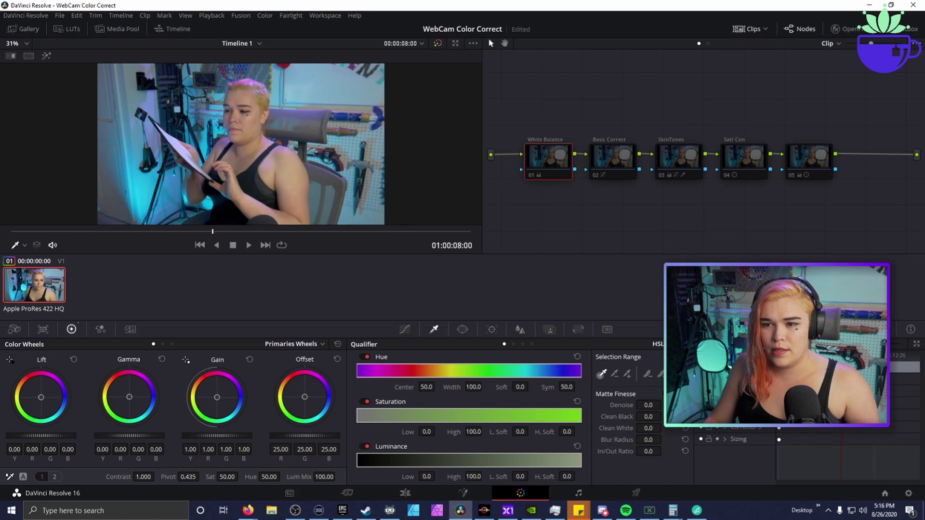
key("l")
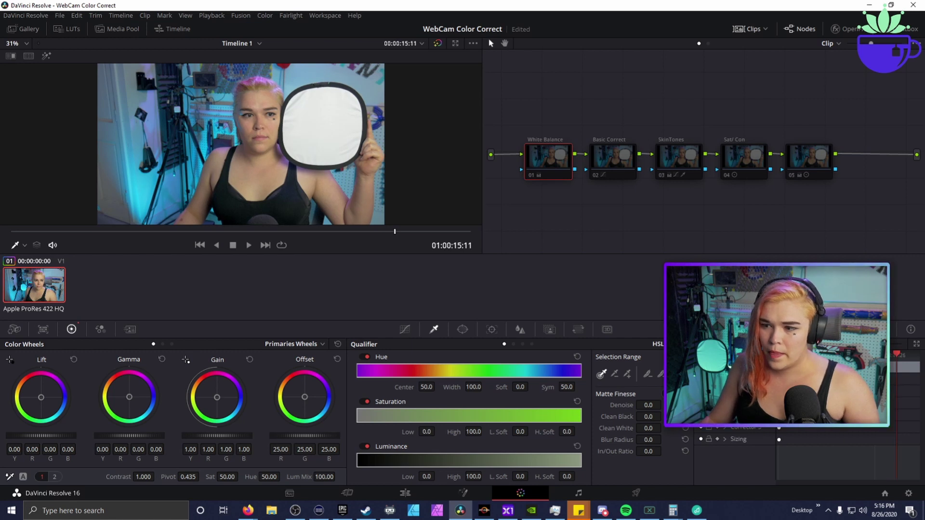
key("ctrl+d")
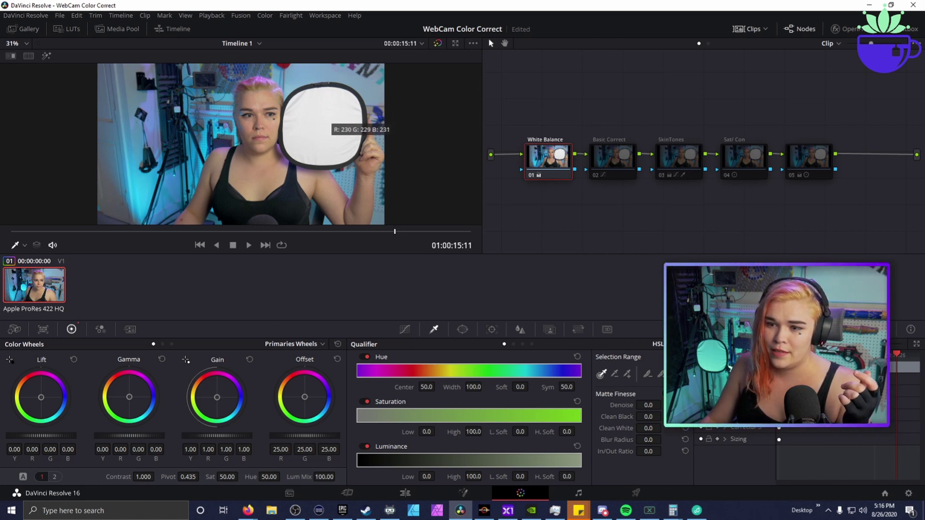
- Finish sampling the white card after confirming it reads about R 230, G 229, B 231
left_click(331, 128)
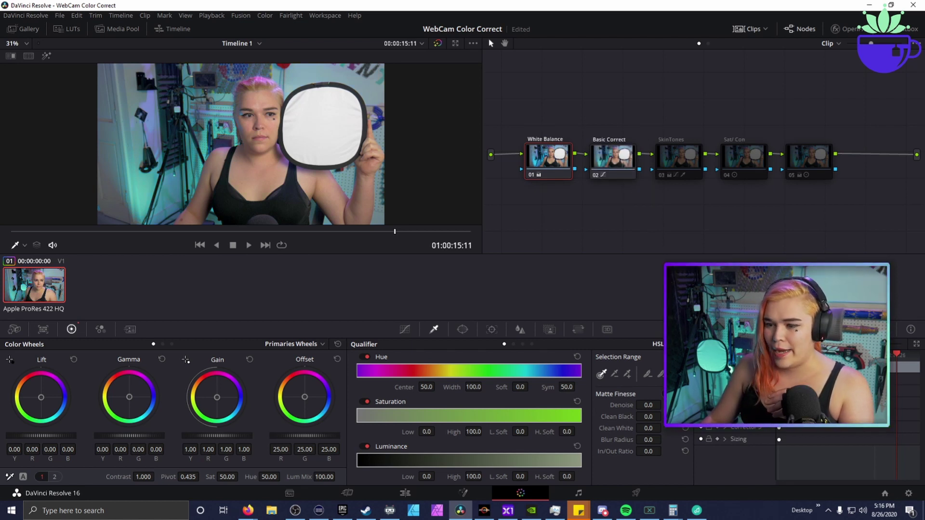
- Bring up the video scopes as a Vectorscope and move them off the node graph
left_click(549, 329)
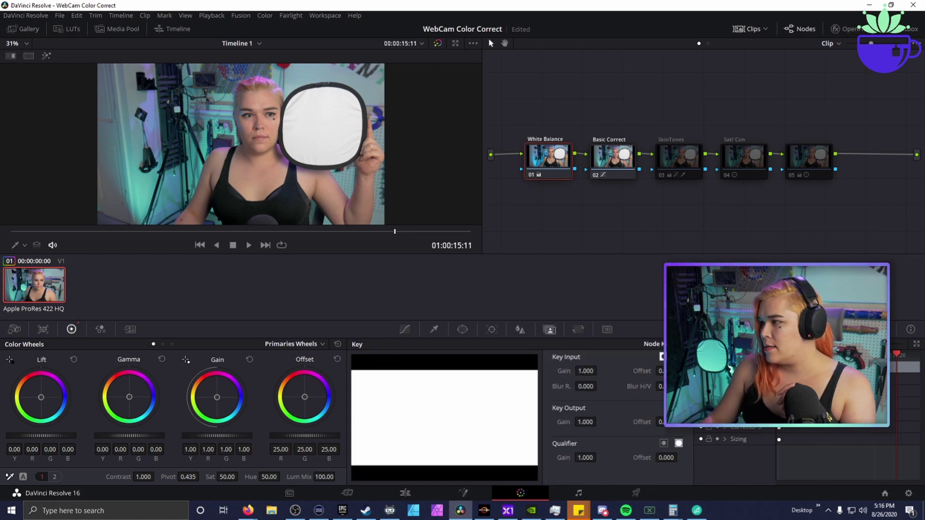
key("ctrl+shift+w")
left_click(792, 116)
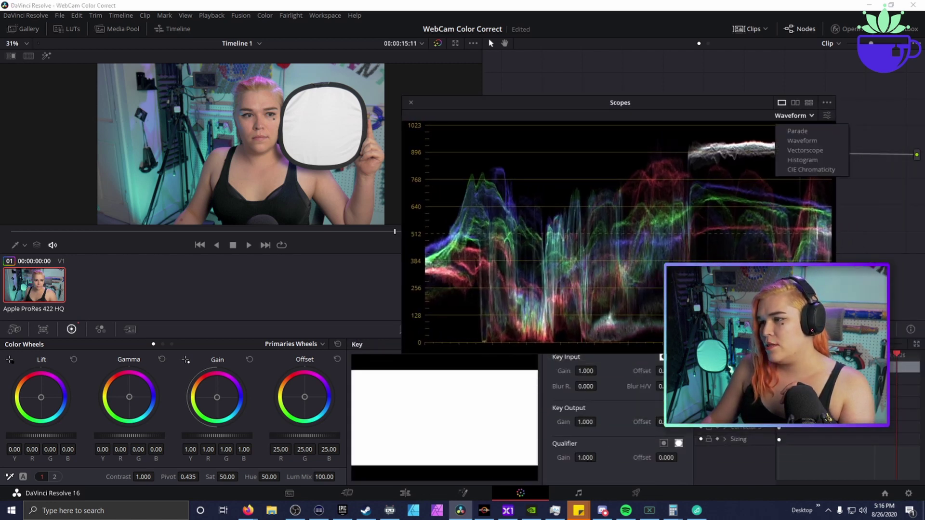
left_click(809, 150)
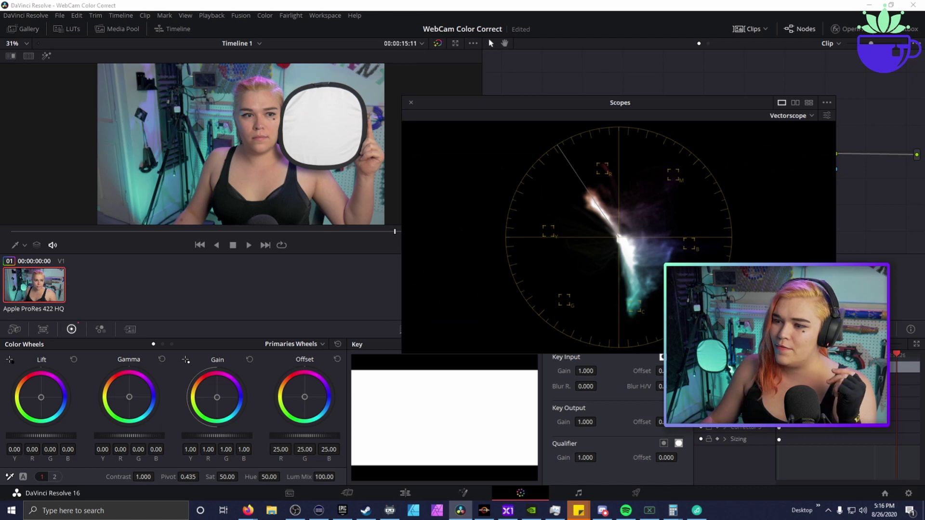
left_click(826, 115)
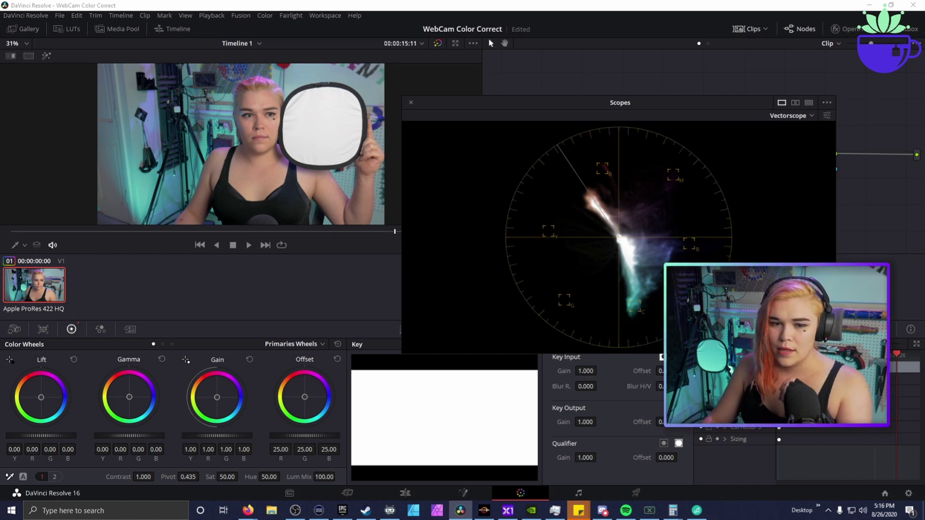
left_click_drag(620, 102, 256, 47)
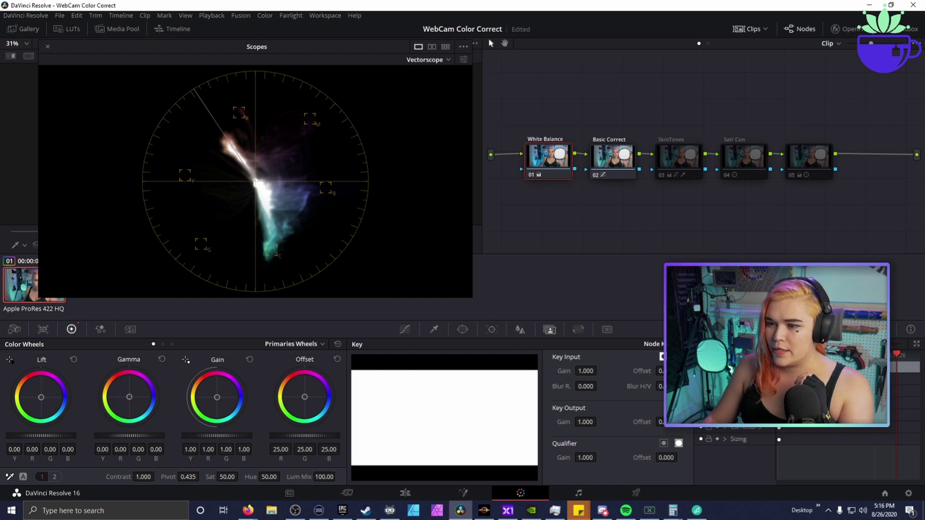
- Float the scopes window to the upper left and show Curves for the Basic Correct node
left_click(433, 330)
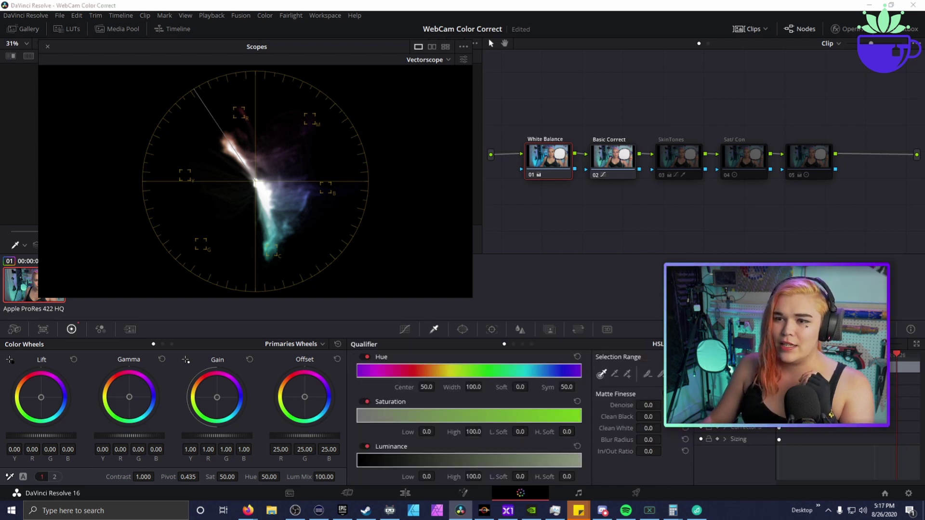
key("ctrl+shift+w")
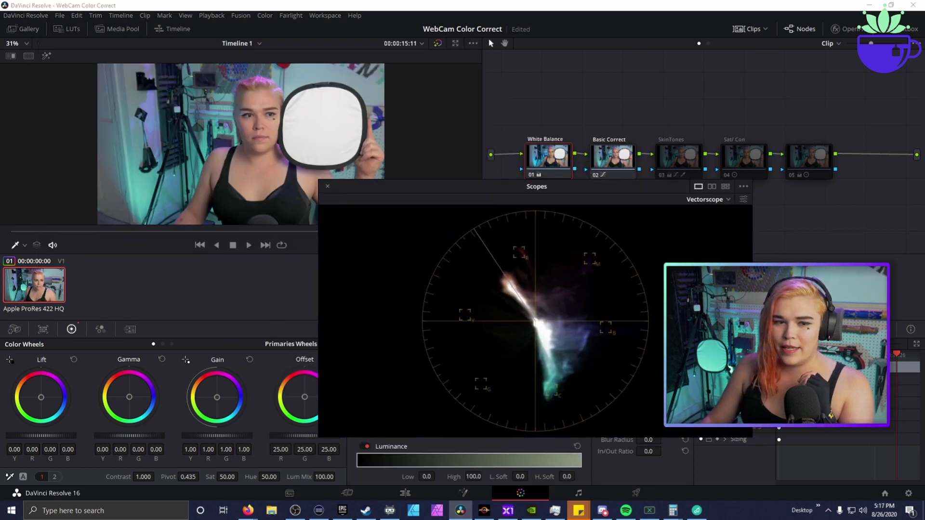
left_click_drag(481, 186, 184, 39)
left_click(463, 329)
left_click(434, 329)
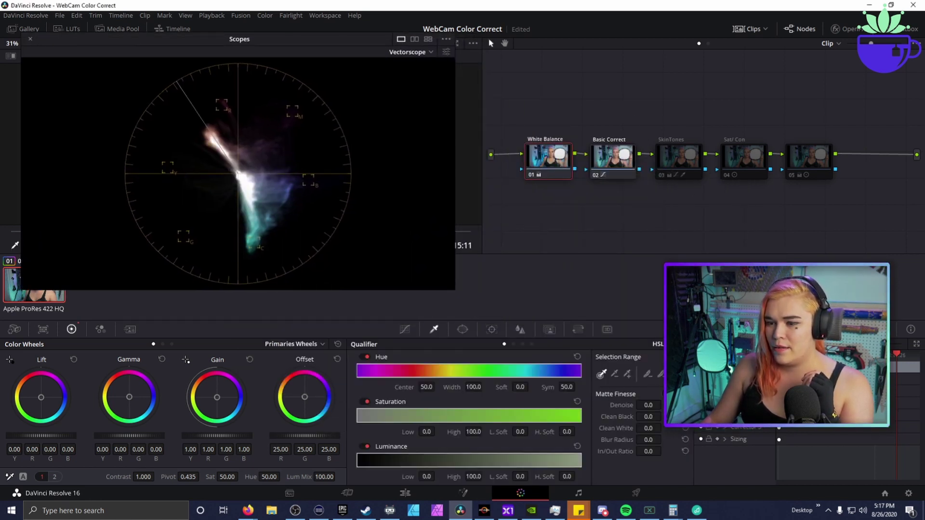
left_click(404, 329)
left_click(612, 157)
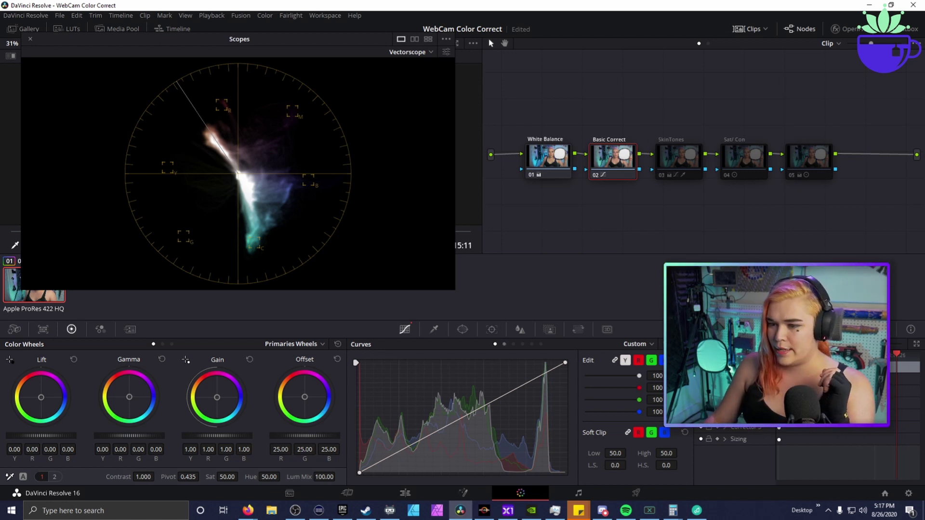
- Switch to a flat Hue vs Hue curve and add evenly spaced hue points
left_click(636, 344)
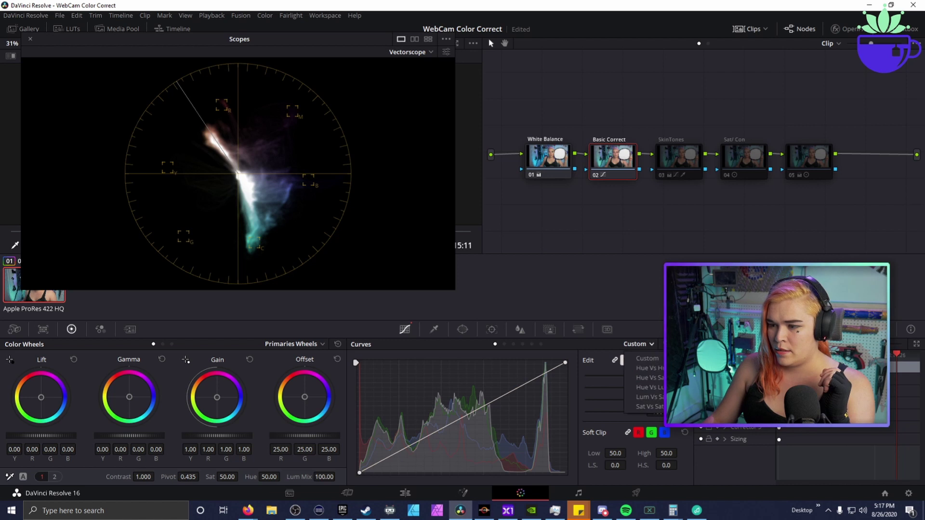
left_click(648, 368)
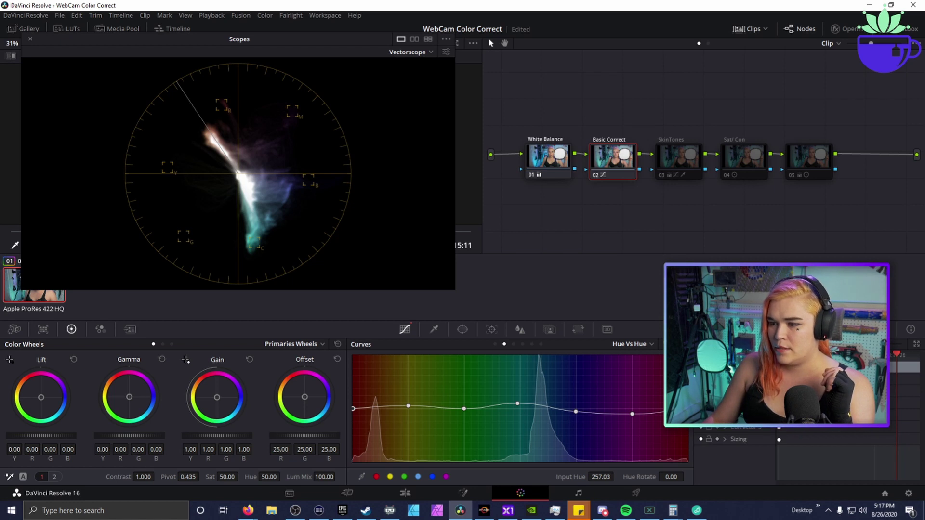
key("ctrl+z")
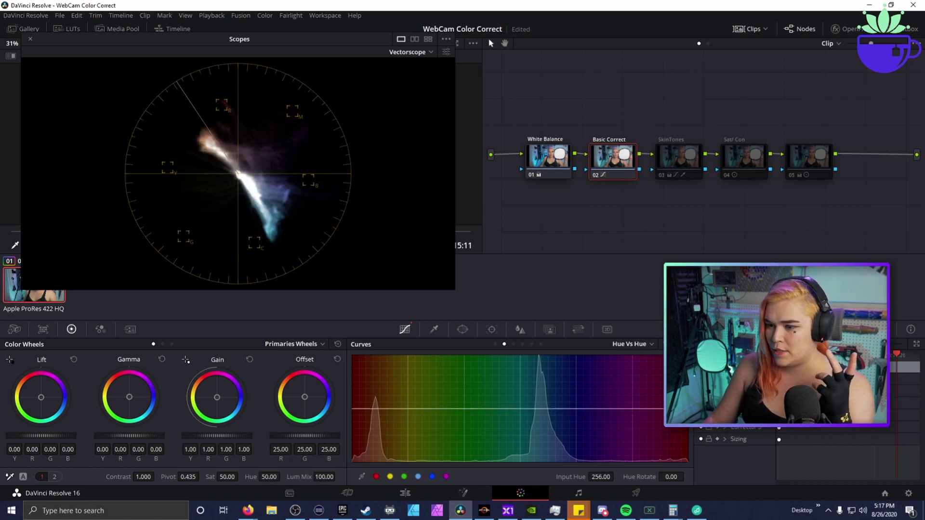
left_click(464, 409)
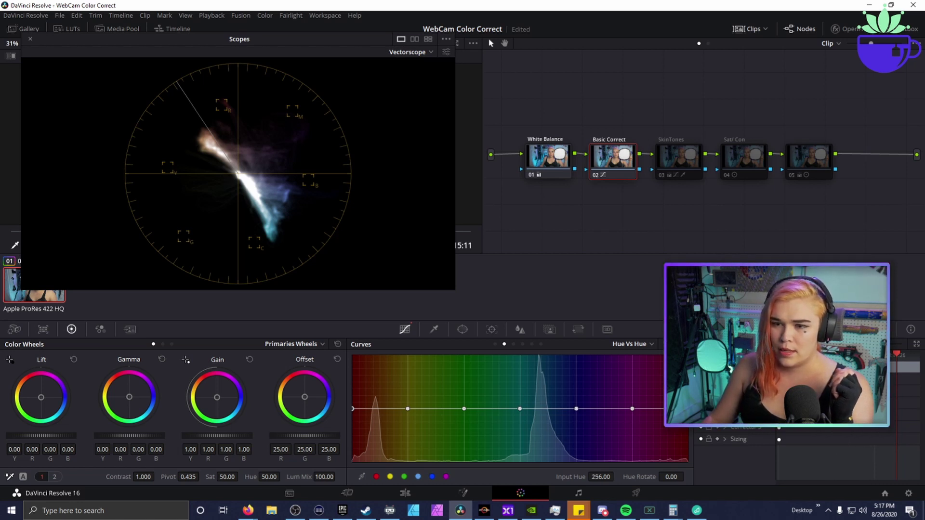
- Drag the hue points so hue 193.17 rotates by -22.50, then clear the scopes off the viewer
left_click_drag(353, 408, 353, 409)
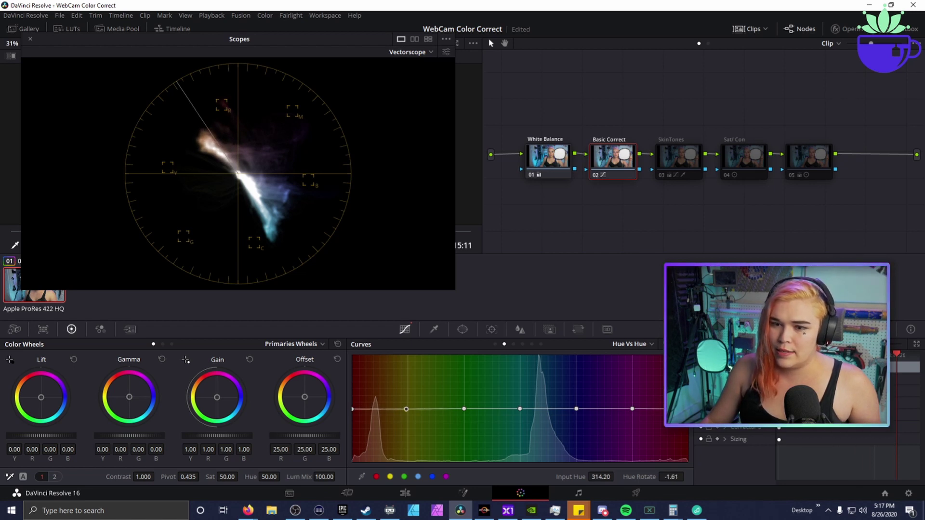
left_click_drag(407, 408, 406, 404)
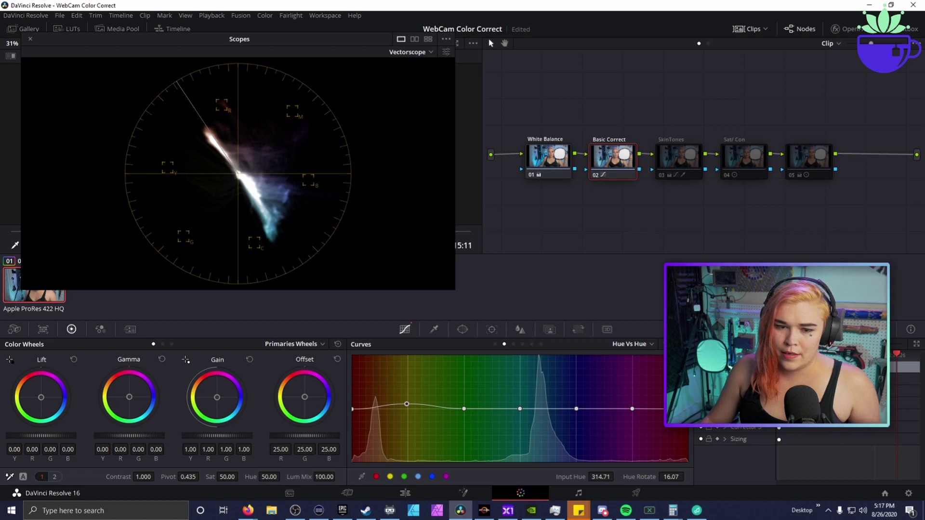
left_click_drag(407, 404, 407, 403)
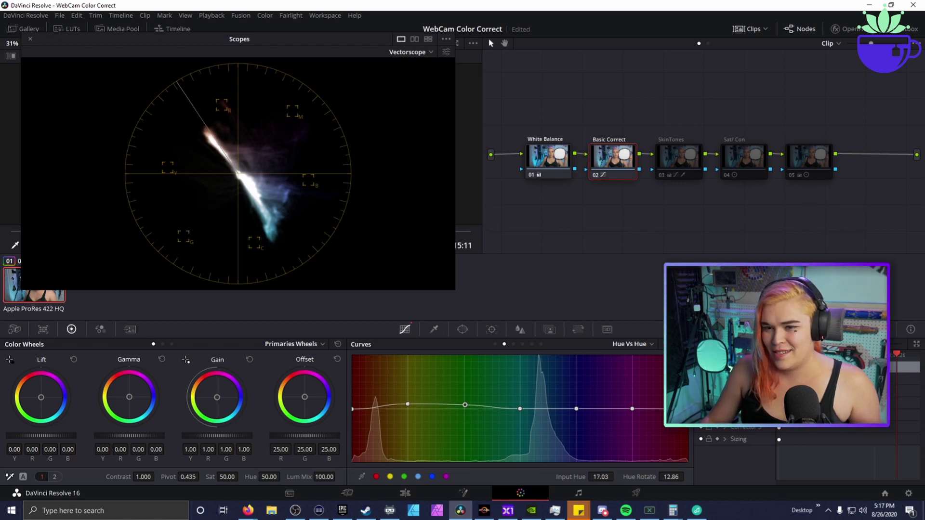
left_click_drag(465, 405, 464, 411)
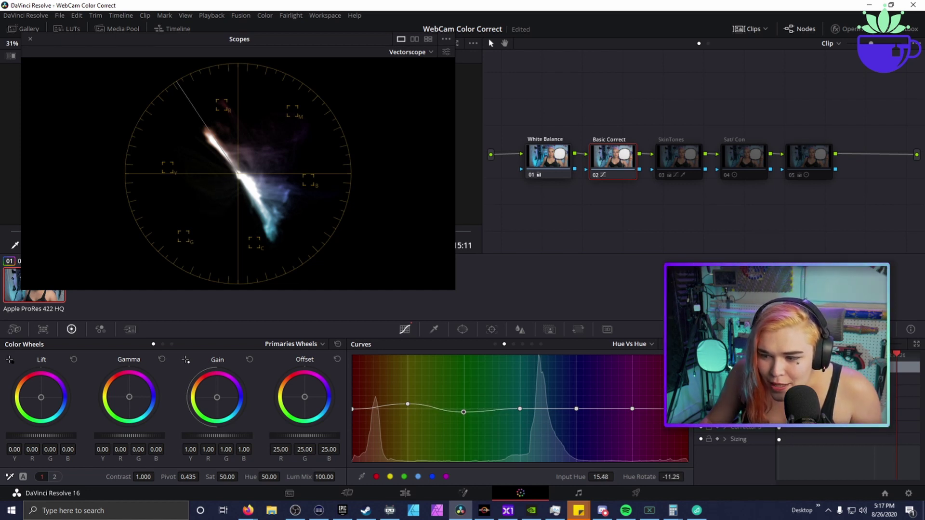
left_click_drag(519, 408, 520, 404)
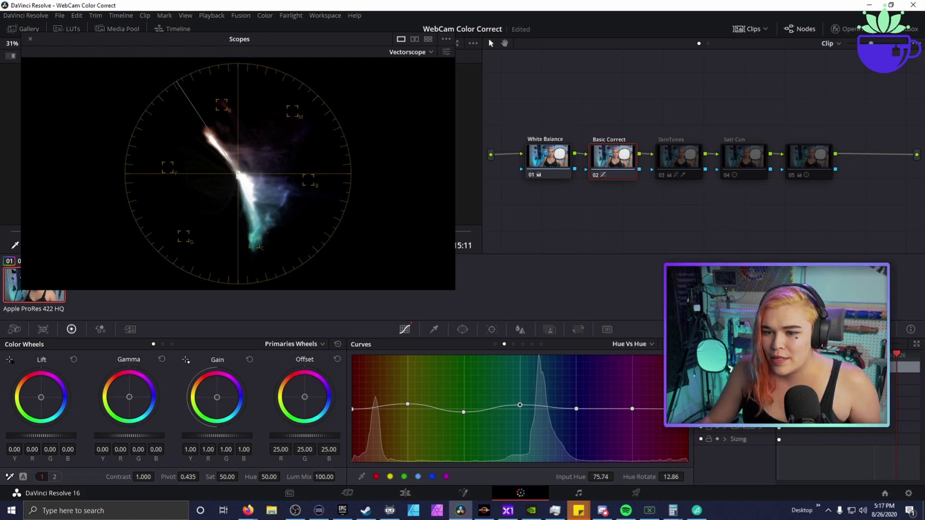
left_click_drag(576, 408, 576, 411)
left_click(632, 409)
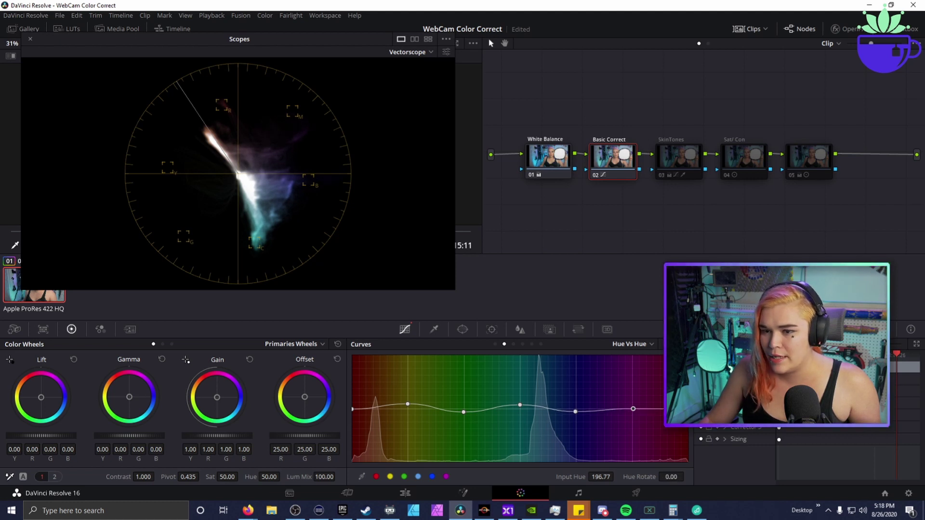
left_click_drag(633, 408, 633, 414)
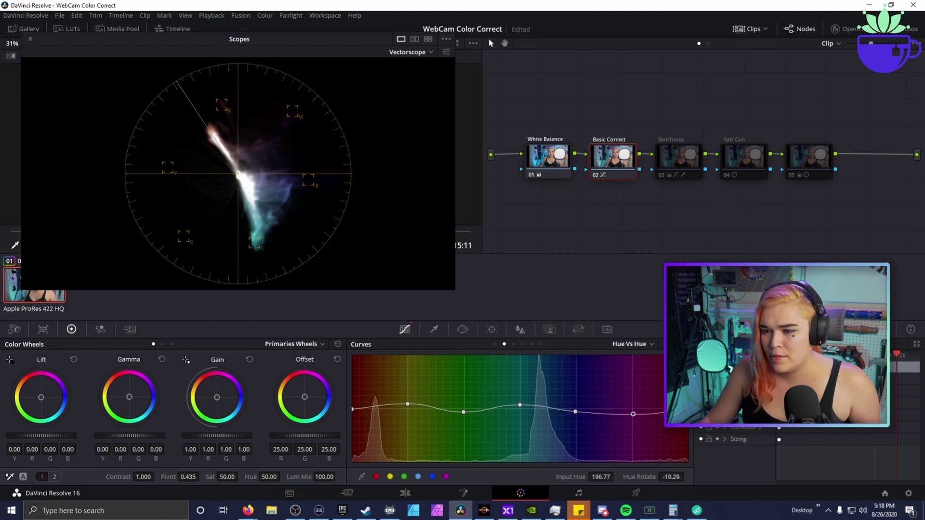
left_click_drag(575, 411, 575, 412)
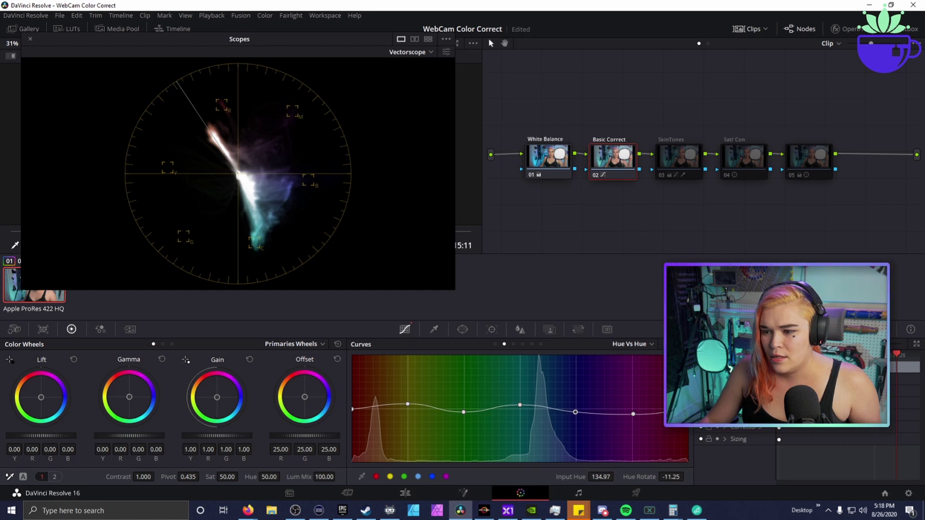
left_click_drag(632, 413, 629, 415)
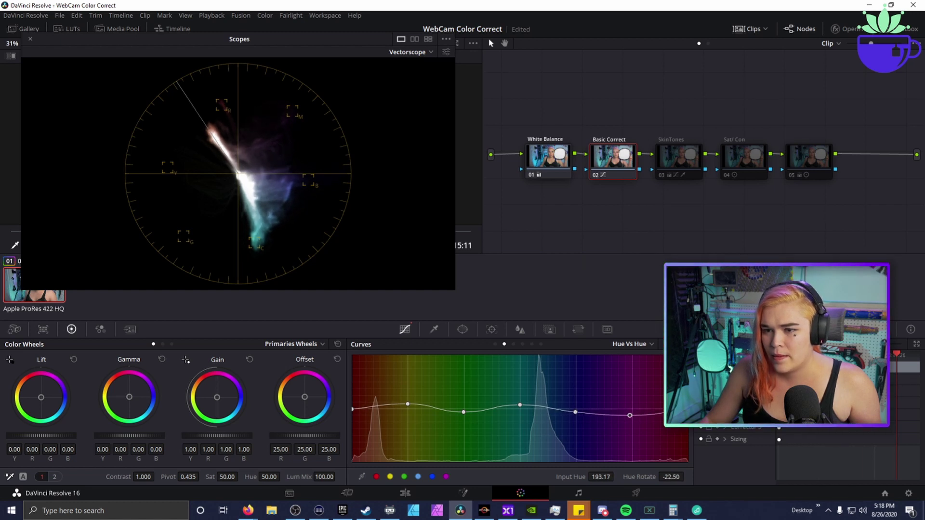
left_click_drag(238, 39, 583, 219)
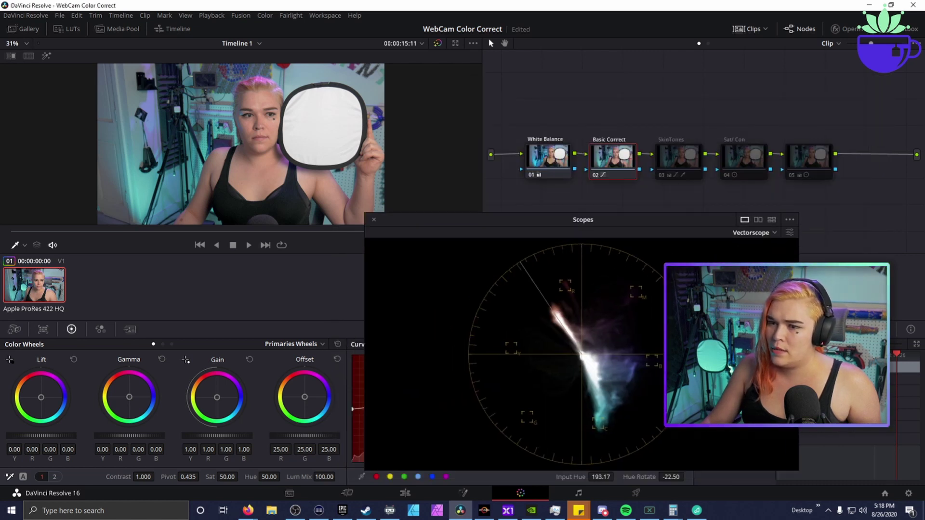
- Re-enable Basic Correct, shift the scopes window aside, and enable the SkinTones node
key("ctrl+d")
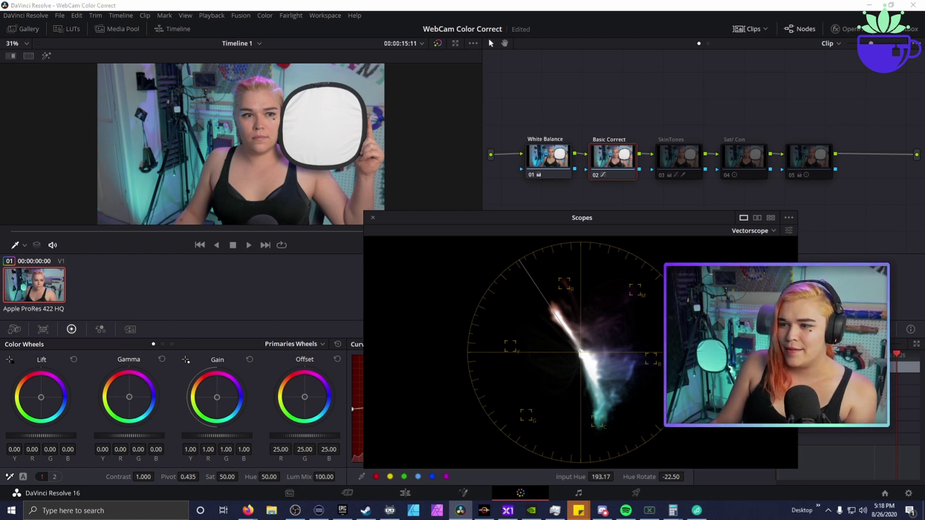
left_click_drag(530, 220, 549, 146)
scroll(241, 145, "up", 1)
scroll(217, 144, "up", 5)
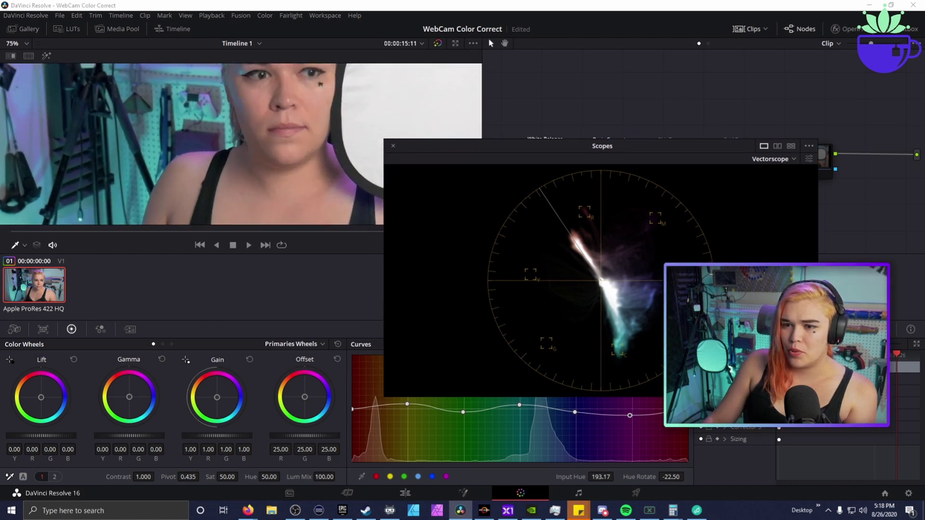
scroll(217, 144, "down", 6)
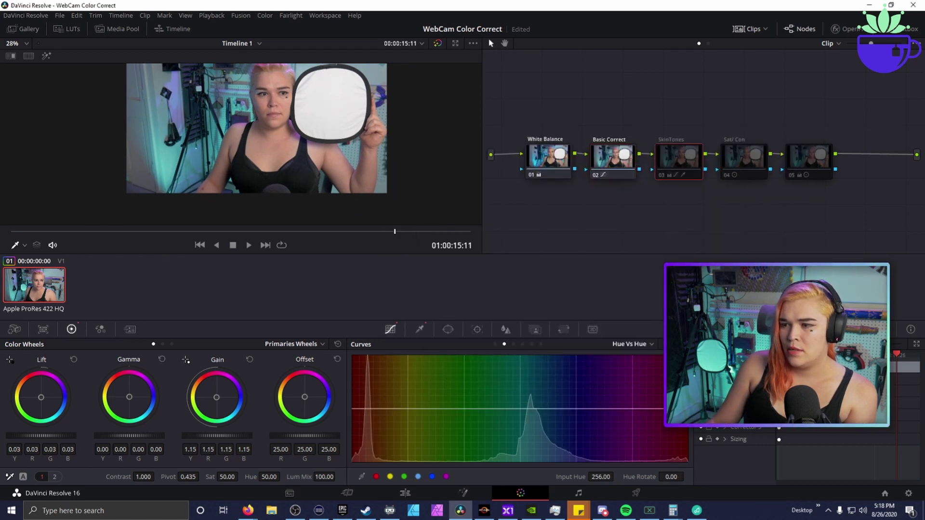
key("ctrl+d")
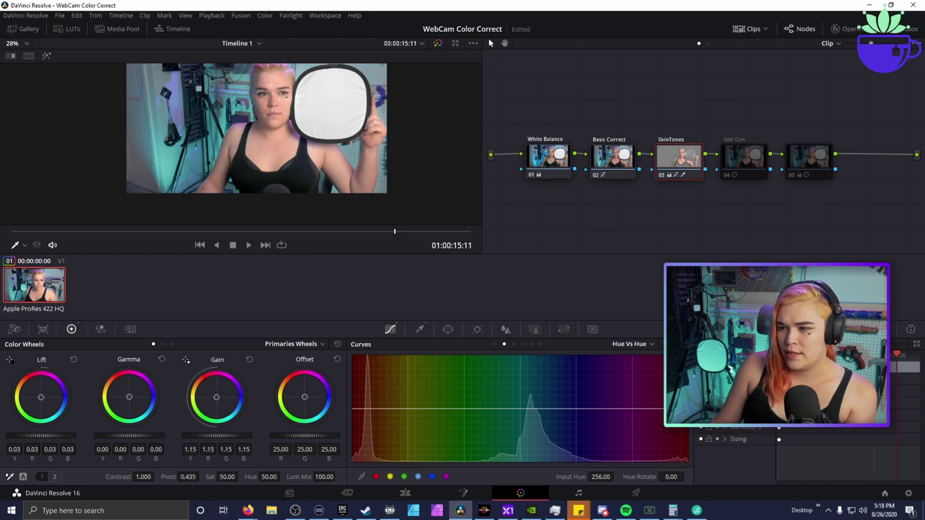
- Reset the SkinTones node's grade so Lift returns to 0.00 and Gain to 1.00
right_click(690, 176)
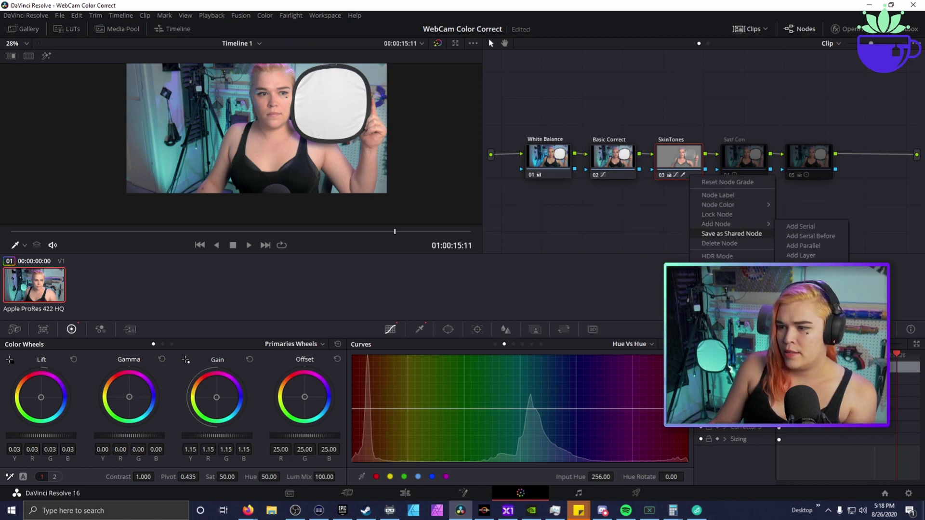
left_click(728, 182)
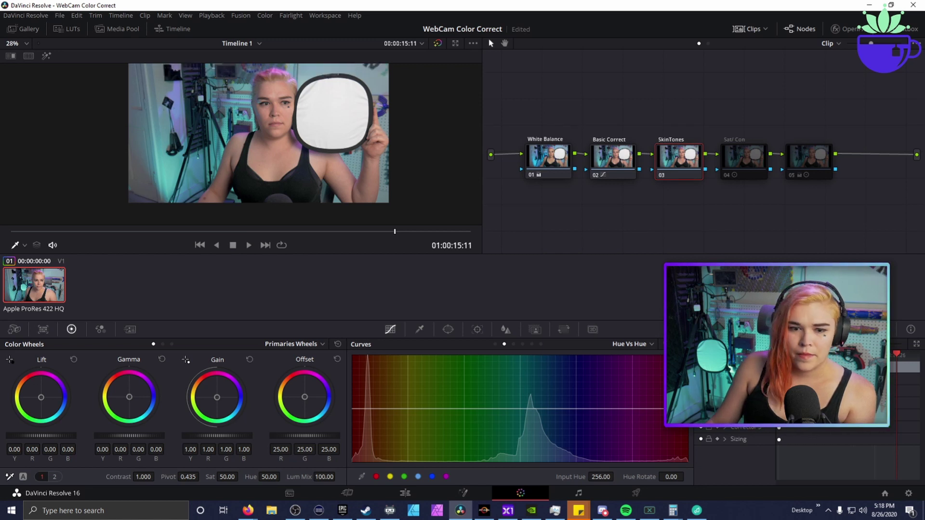
scroll(246, 144, "up", 2)
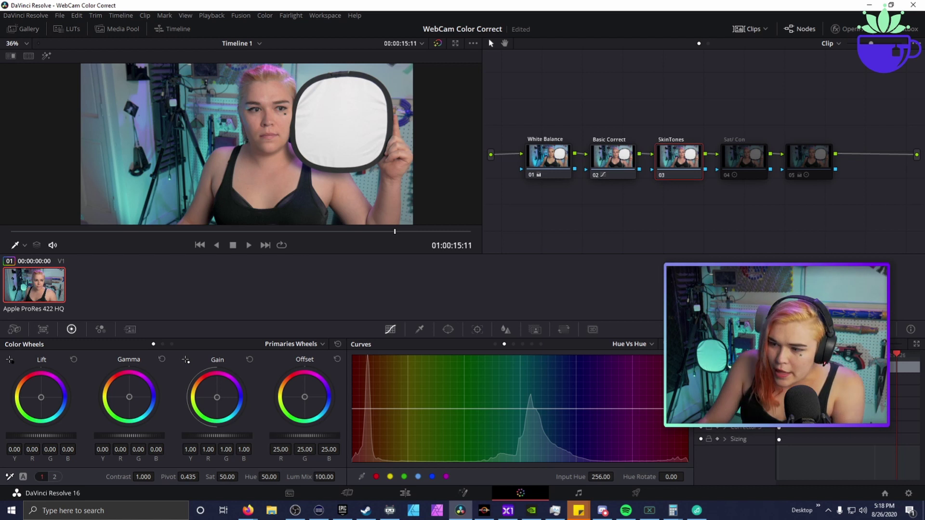
- Qualify skin: hue centre 35.0 width 1.1, saturation 3.4–7.7, luminance 61.7–72.1
left_click(420, 329)
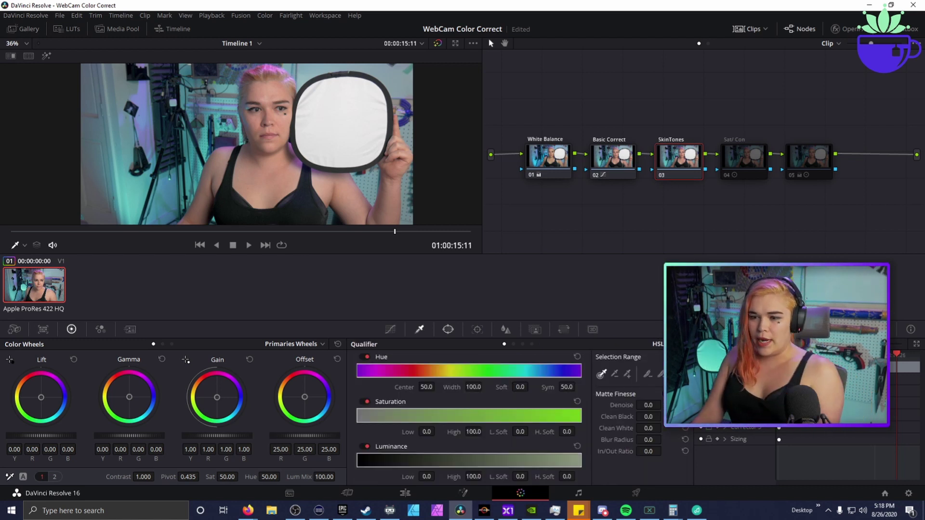
left_click(448, 329)
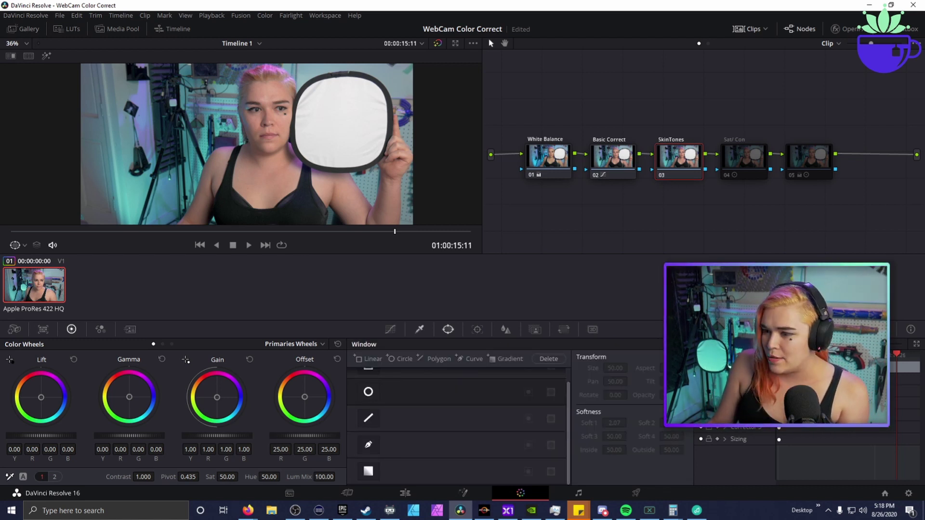
key("alt+shift+q")
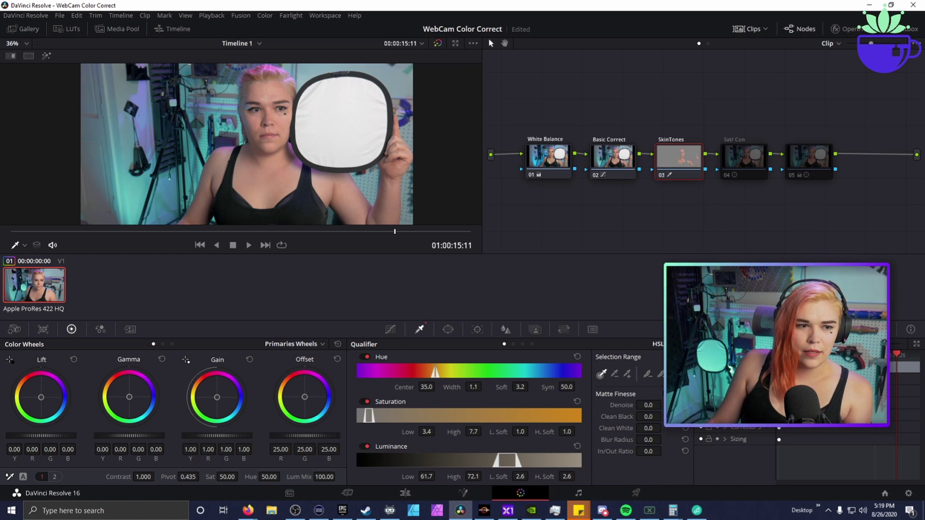
left_click_drag(679, 157, 677, 155)
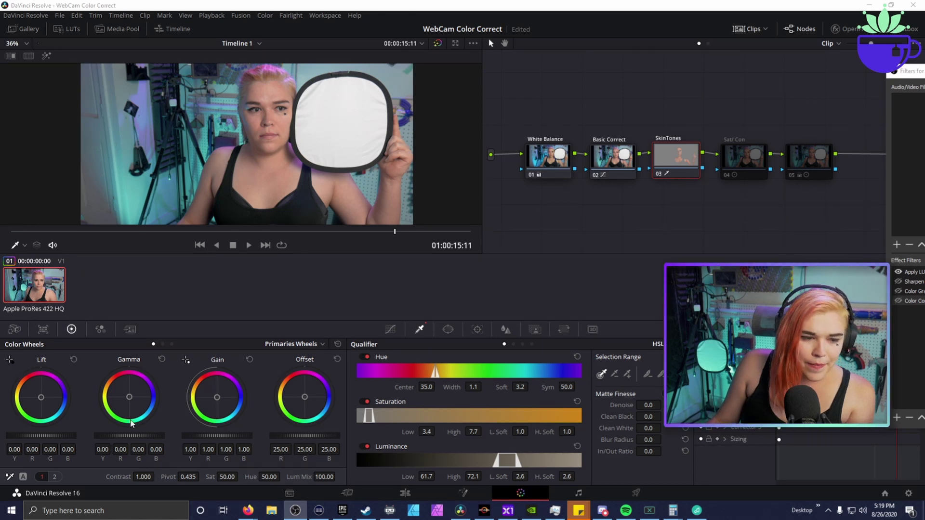
- Set matte finesse to Clean White 92.3, Clean Black 70.6, Blur Radius 55.4, Denoise 43.7
left_click_drag(682, 169, 686, 170)
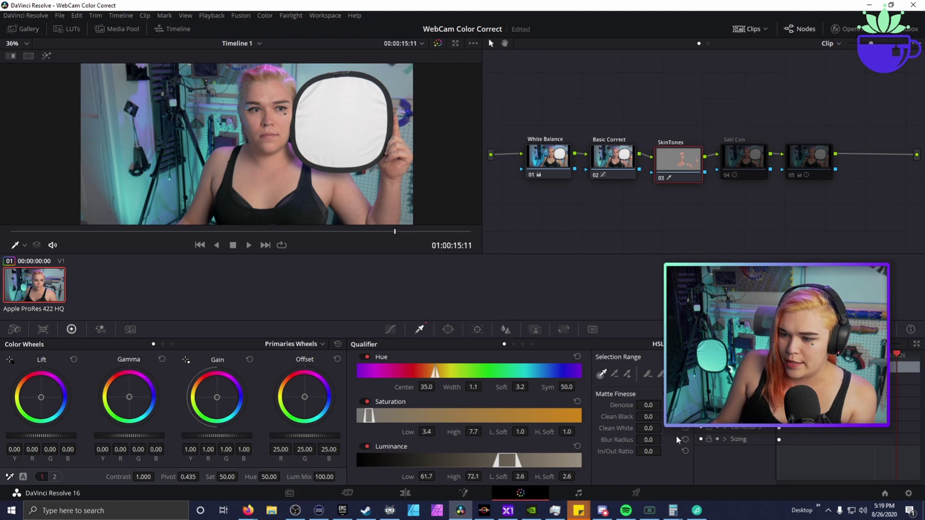
left_click_drag(679, 166, 675, 161)
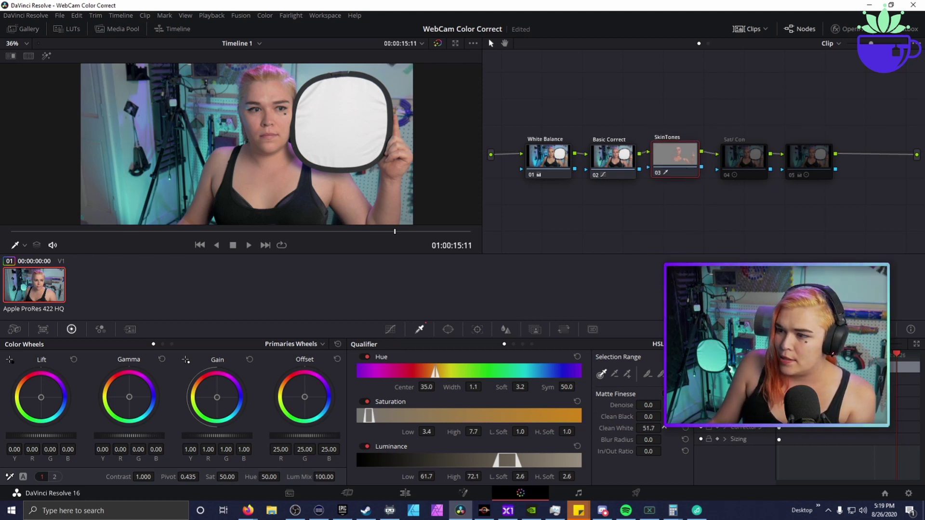
left_click_drag(663, 427, 684, 426)
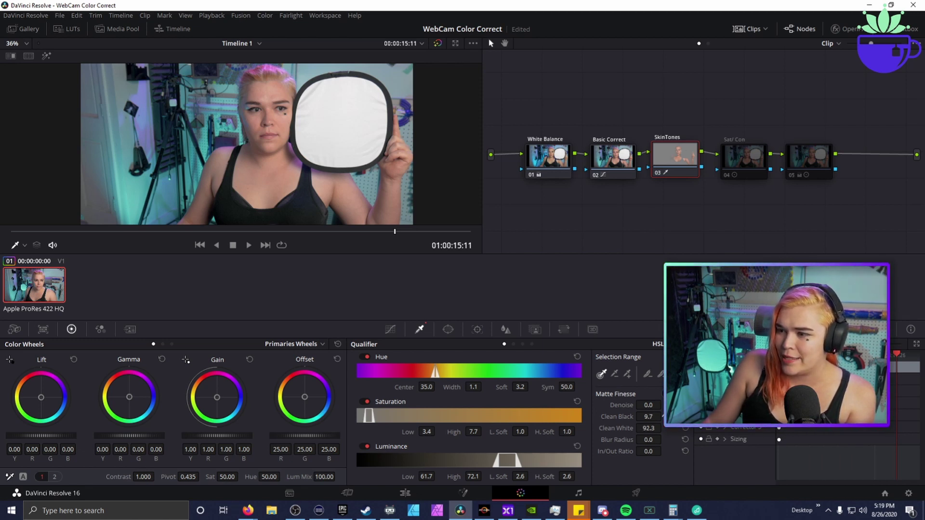
left_click_drag(648, 417, 674, 416)
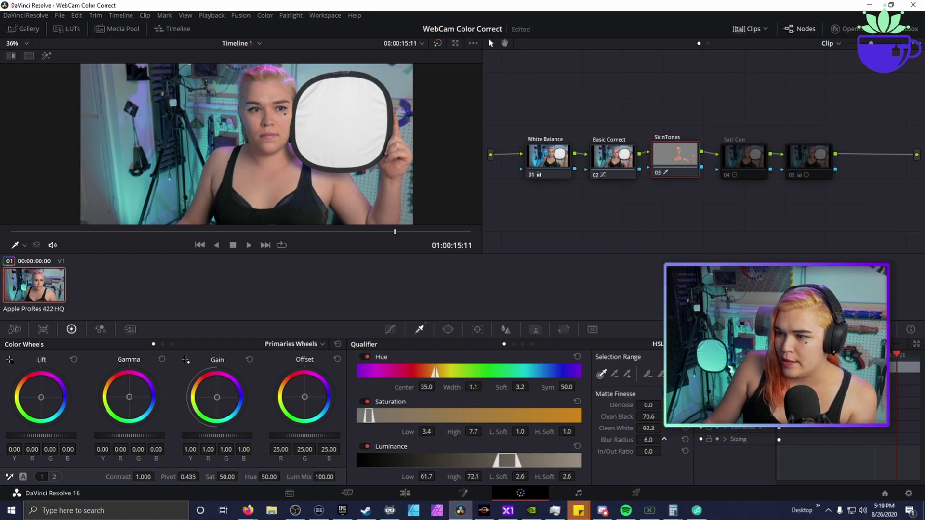
left_click_drag(648, 439, 684, 440)
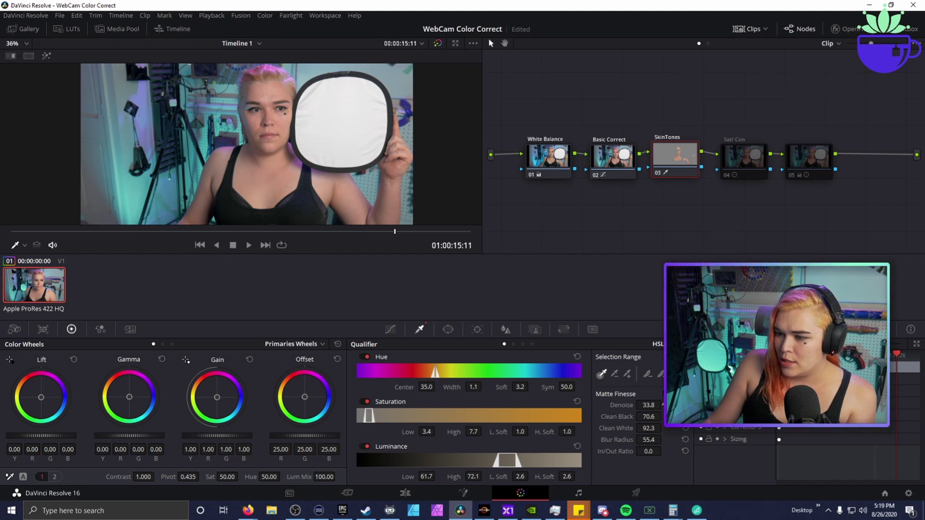
left_click_drag(648, 405, 681, 405)
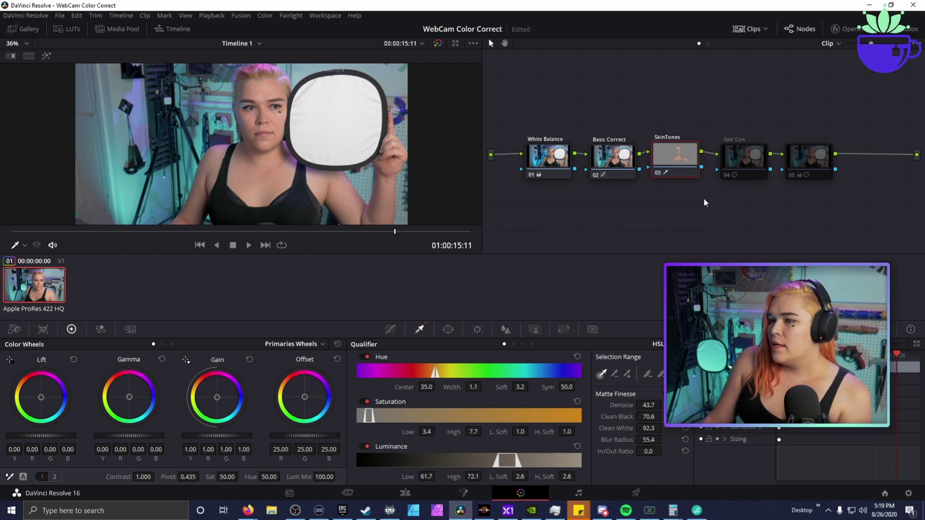
left_click(404, 493)
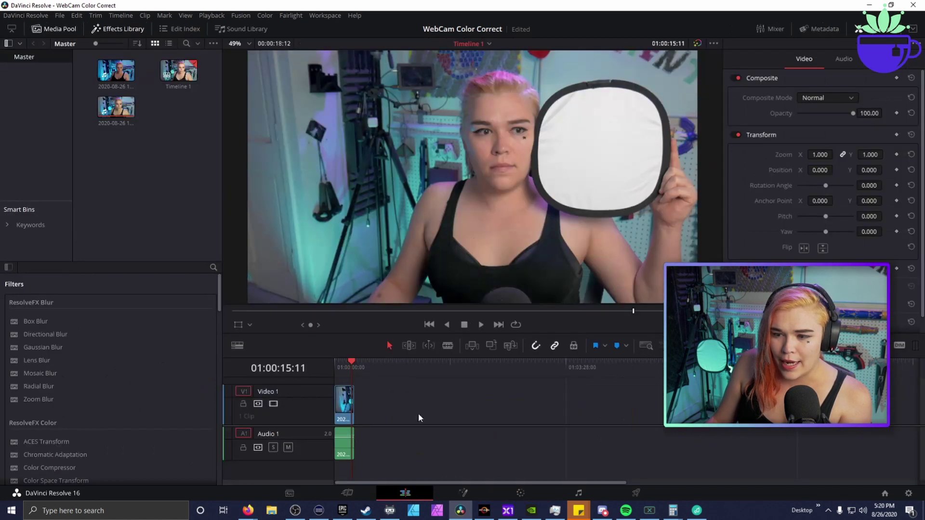
- Crop the webcam clip to a skin patch: Left 1017.600, Right 785.280, Top 206.280
left_click(115, 106)
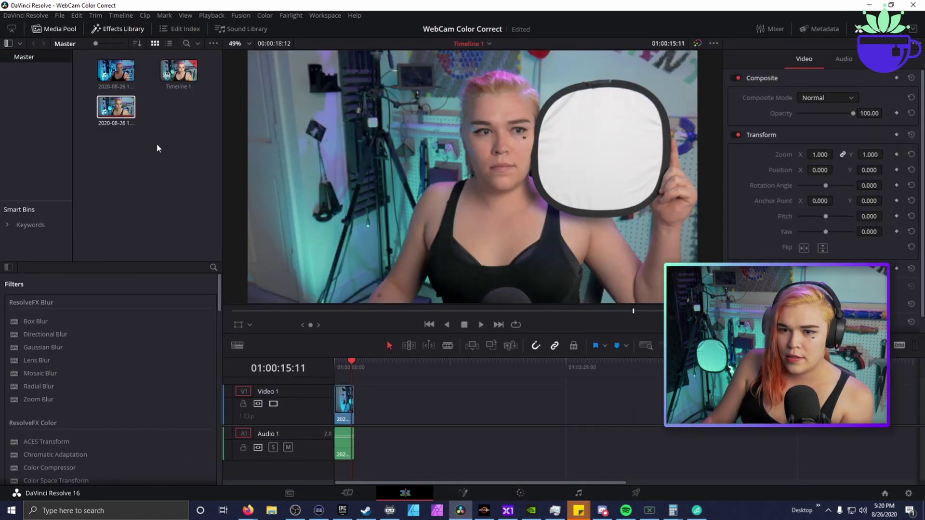
left_click(157, 143)
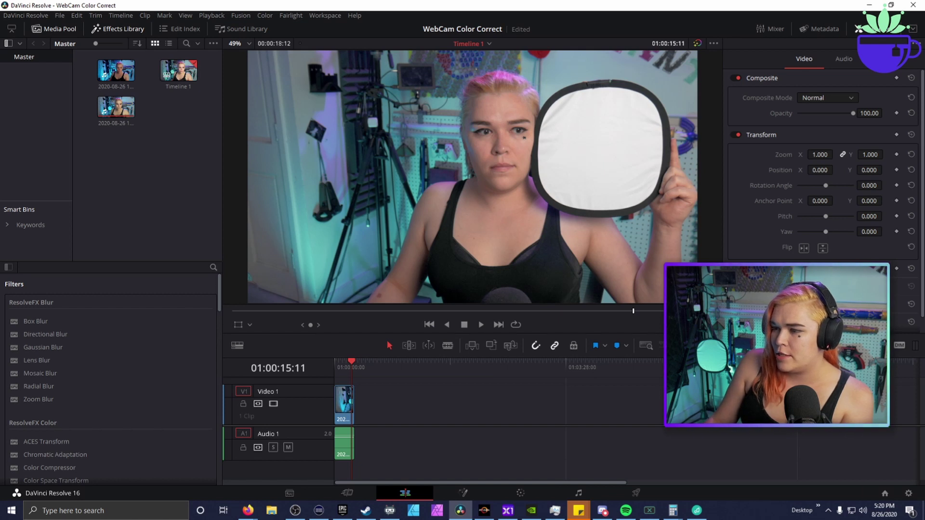
scroll(818, 192, "down", 2)
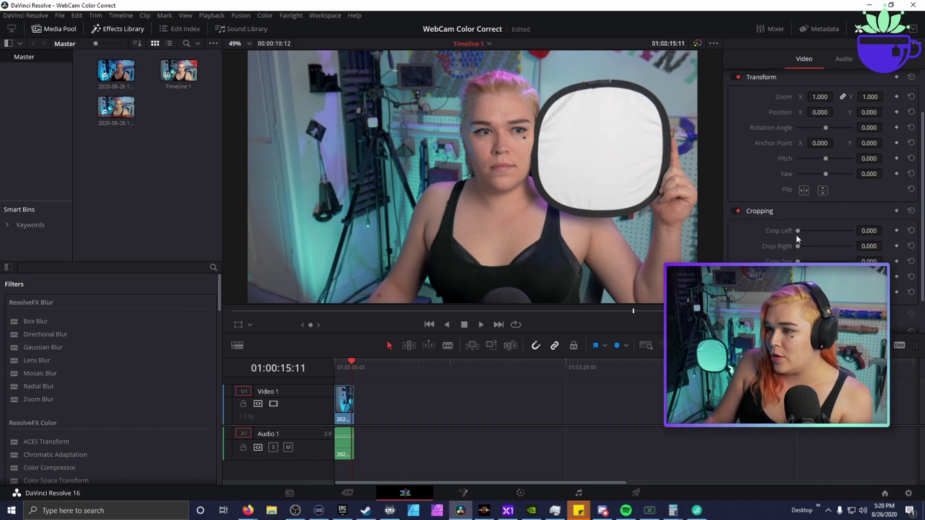
left_click_drag(803, 230, 821, 277)
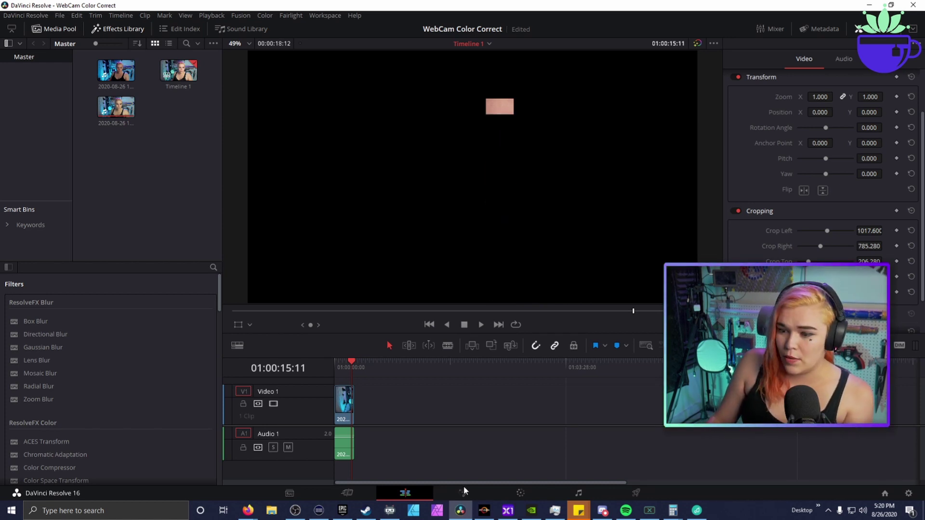
- Back on the Color page, zoom the viewer and centre the skin patch
left_click(518, 492)
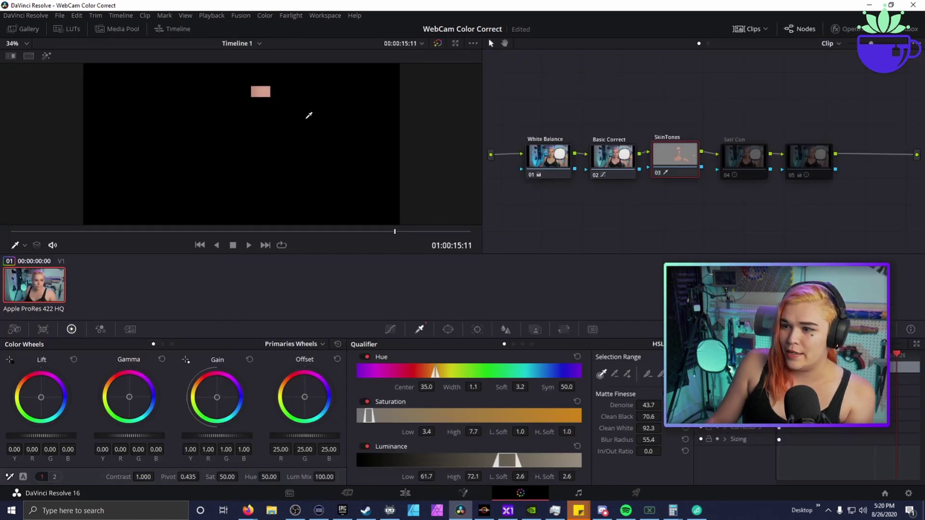
scroll(310, 108, "up", 2)
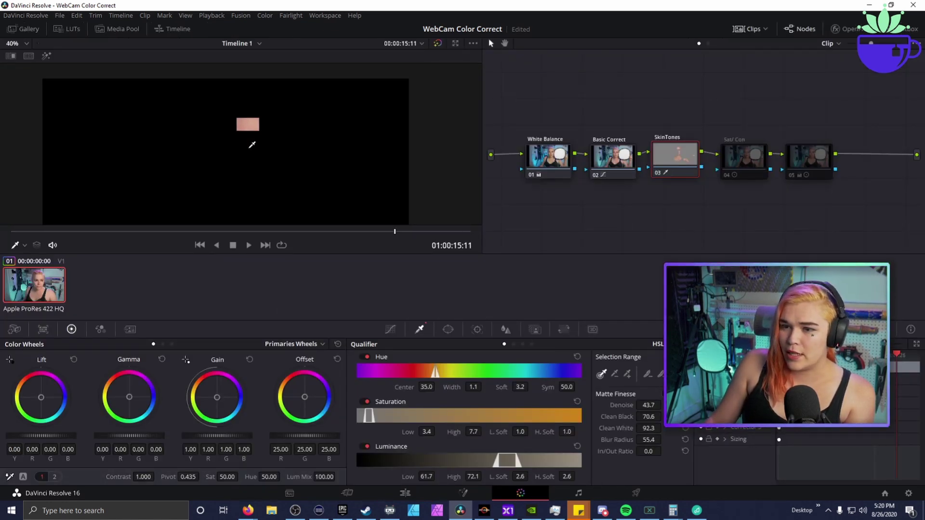
scroll(248, 130, "up", 6)
left_click_drag(252, 108, 251, 182)
scroll(245, 169, "up", 4)
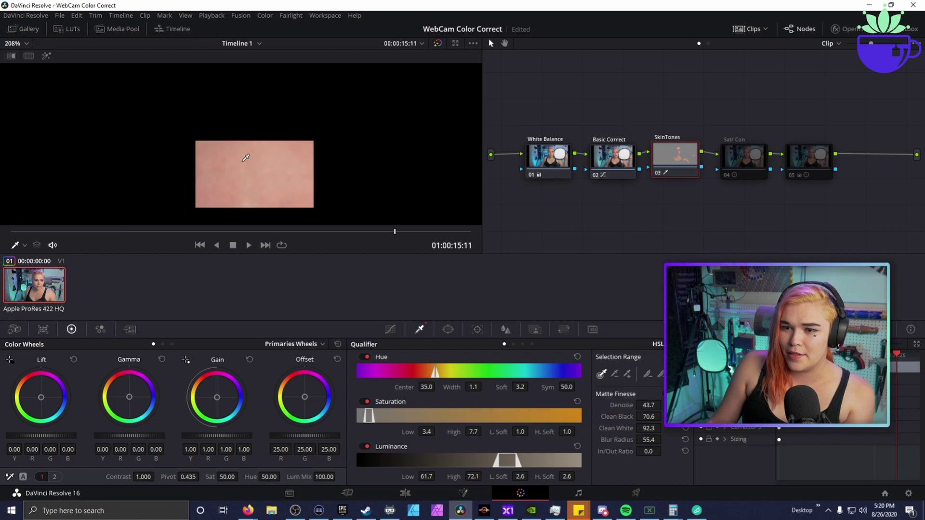
scroll(240, 153, "down", 3)
left_click_drag(264, 154, 284, 114)
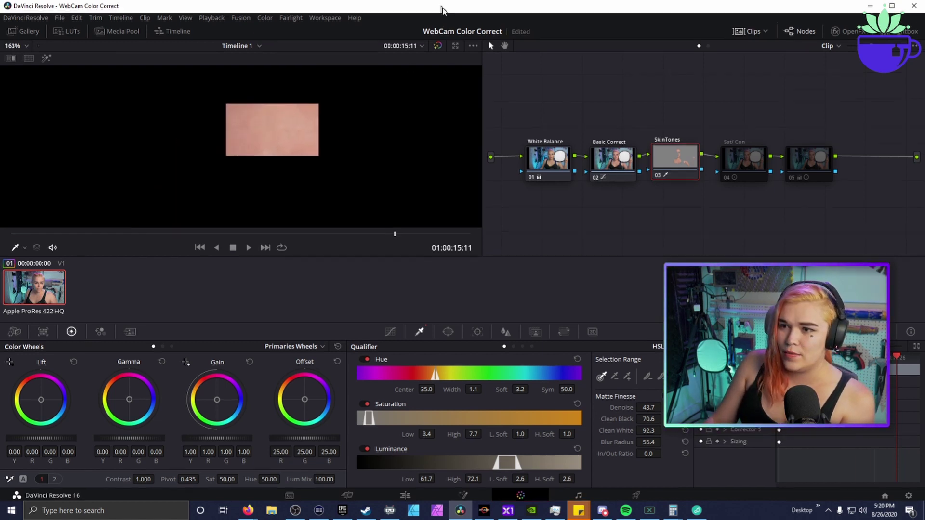
key("super+Down")
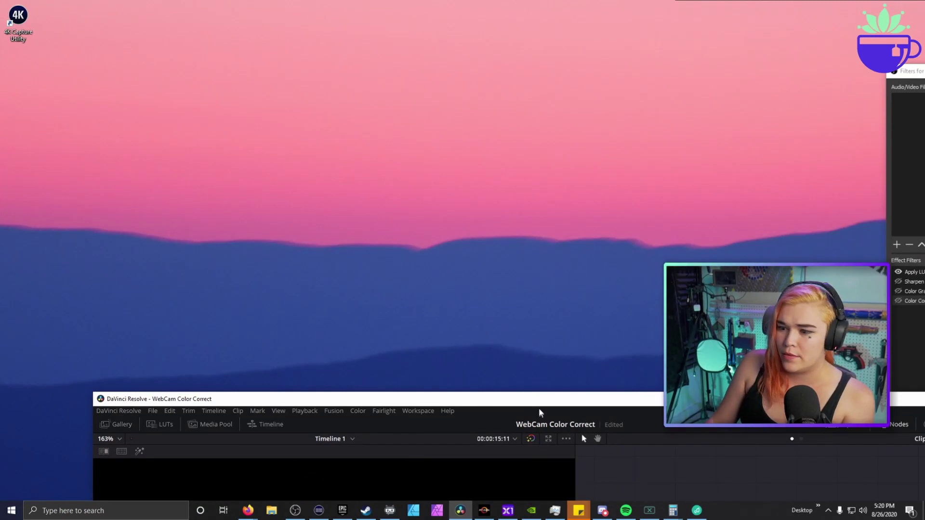
key("super+Up")
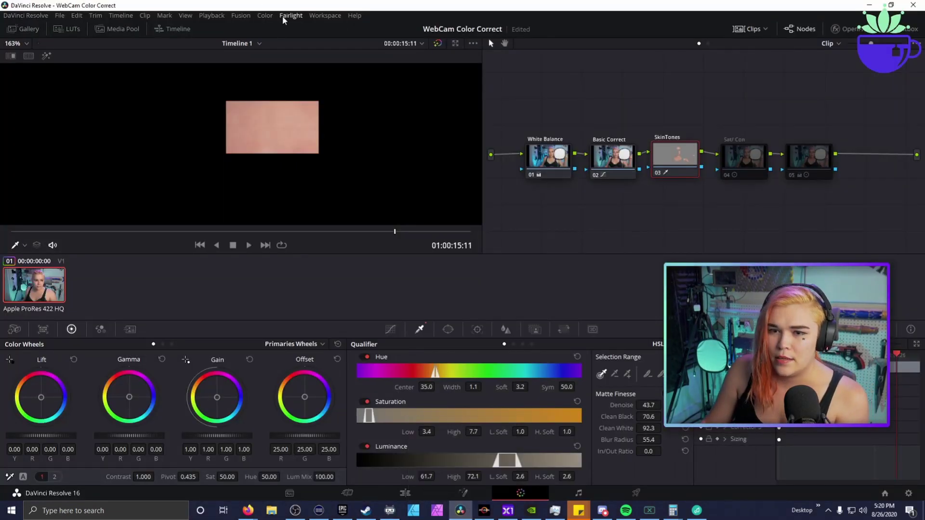
- Open the floating Vectorscope, move it up and left, and check its display settings
left_click(324, 15)
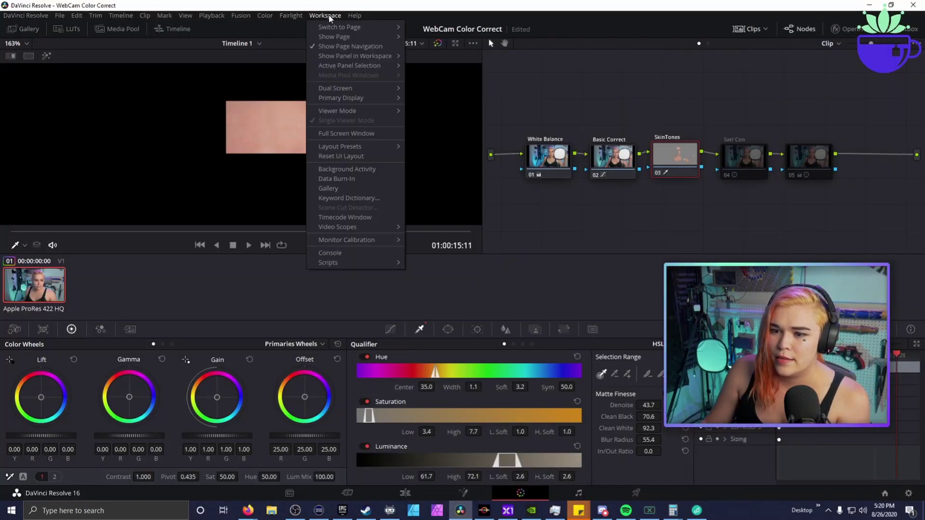
left_click(413, 228)
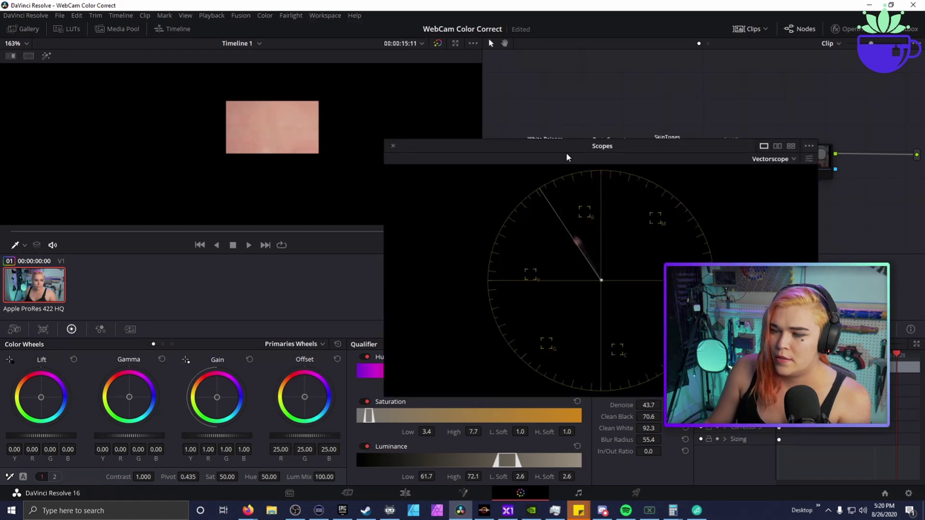
left_click_drag(566, 156, 285, 88)
left_click(508, 91)
left_click(519, 90)
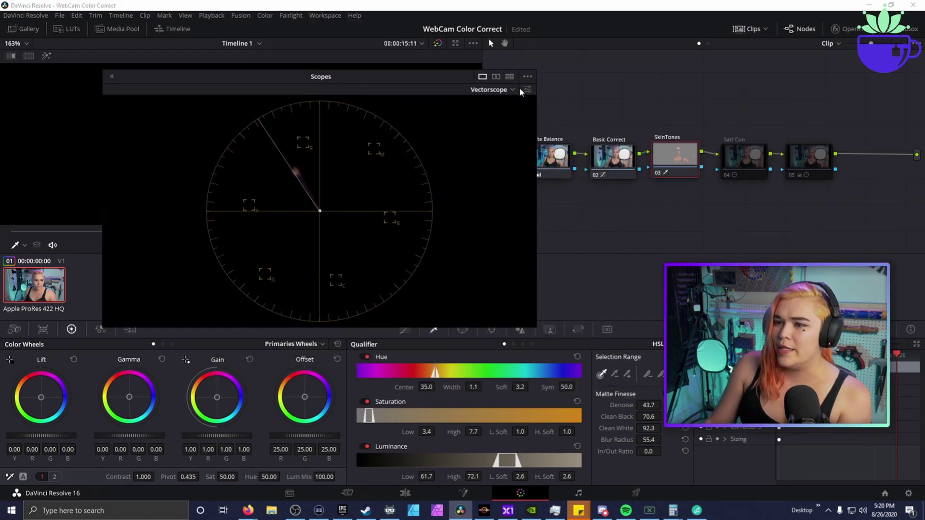
left_click(527, 90)
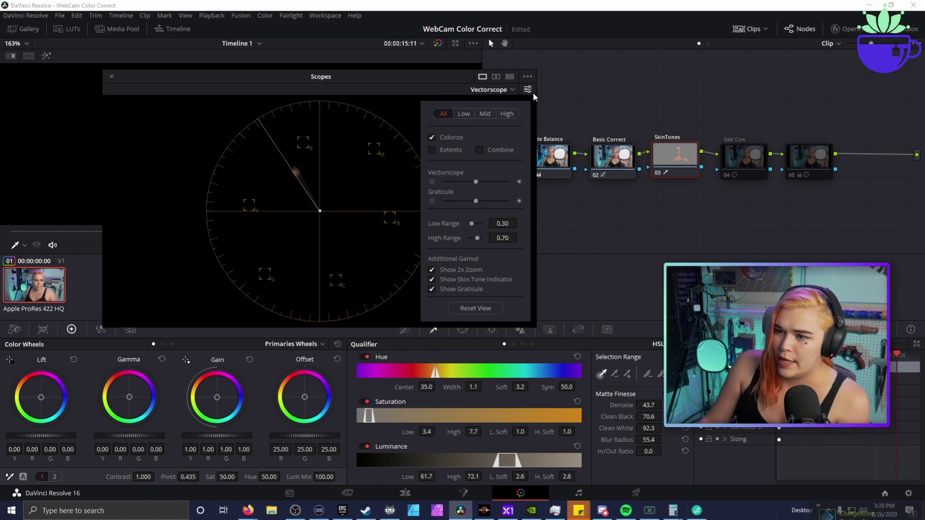
left_click(527, 90)
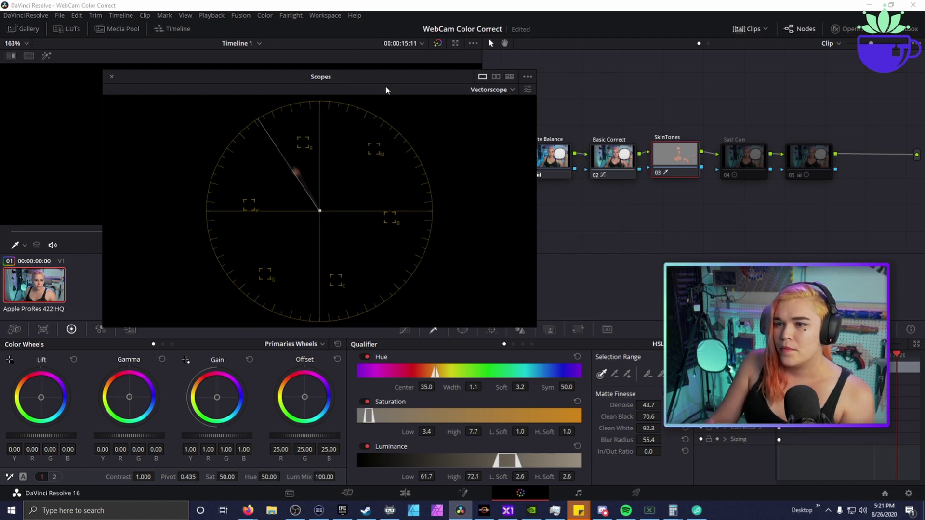
- Move the Scopes window to clear the viewer and node chain, then step forward one frame
left_click_drag(420, 78, 701, 74)
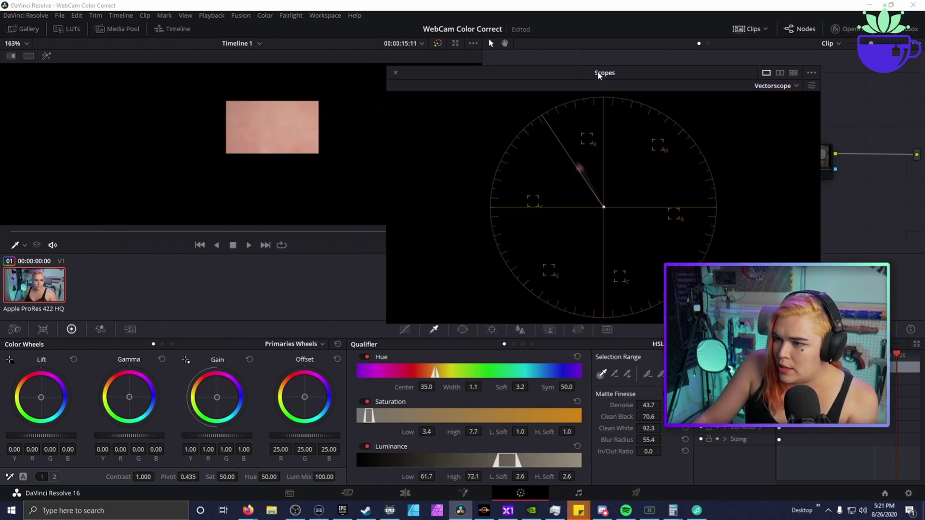
left_click_drag(598, 72, 292, 71)
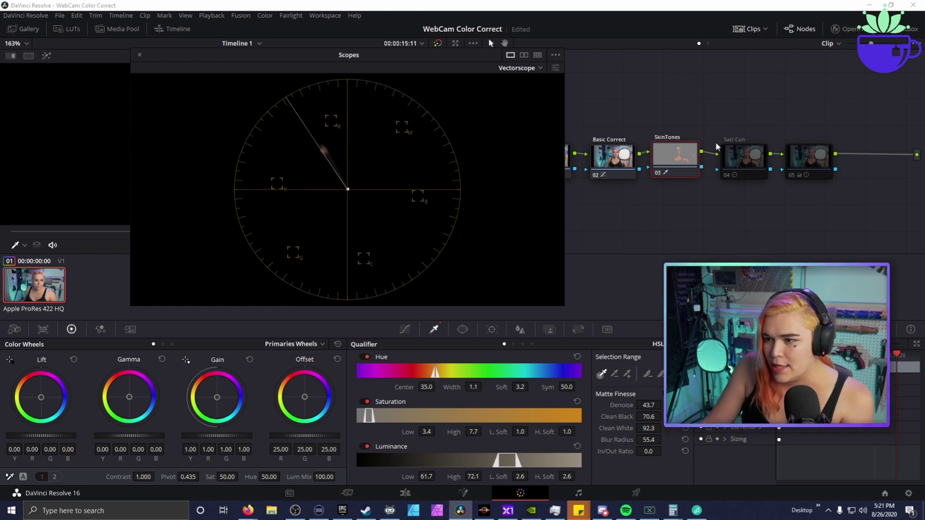
left_click_drag(375, 62, 438, 166)
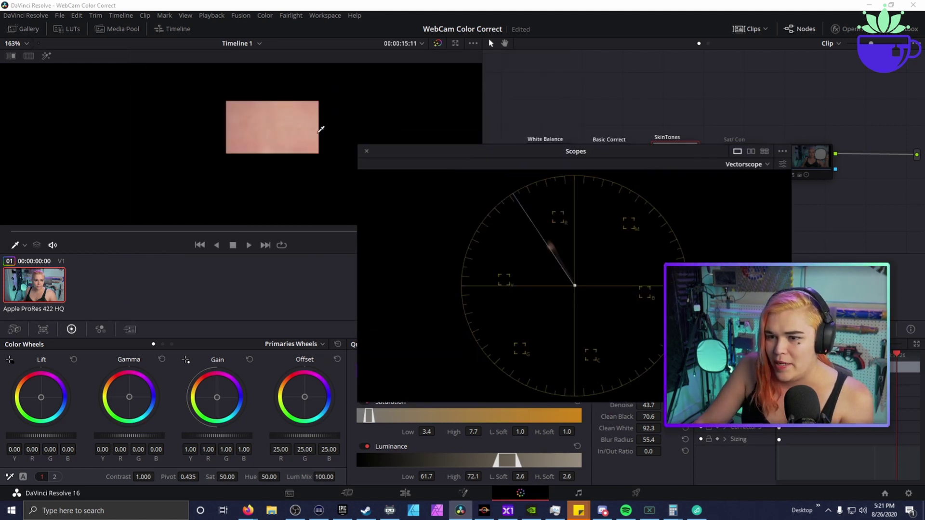
left_click_drag(611, 157, 346, 69)
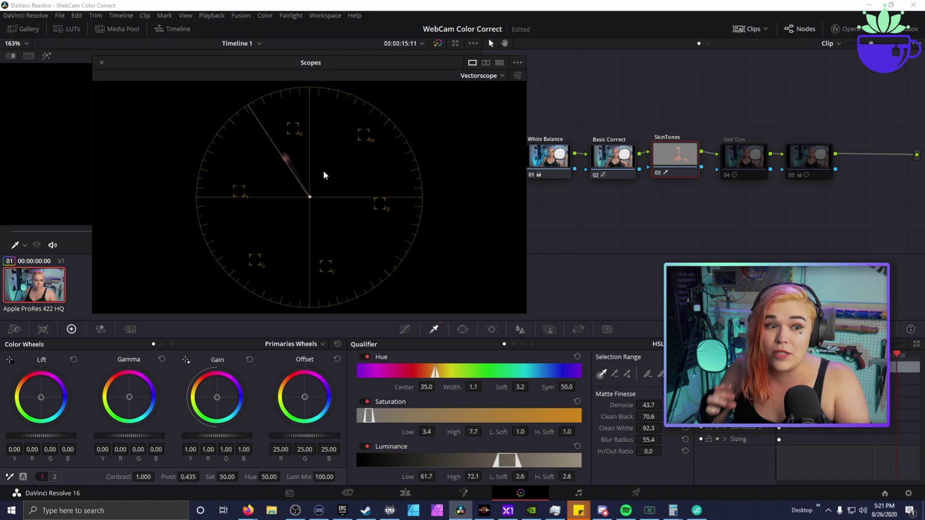
key("Right")
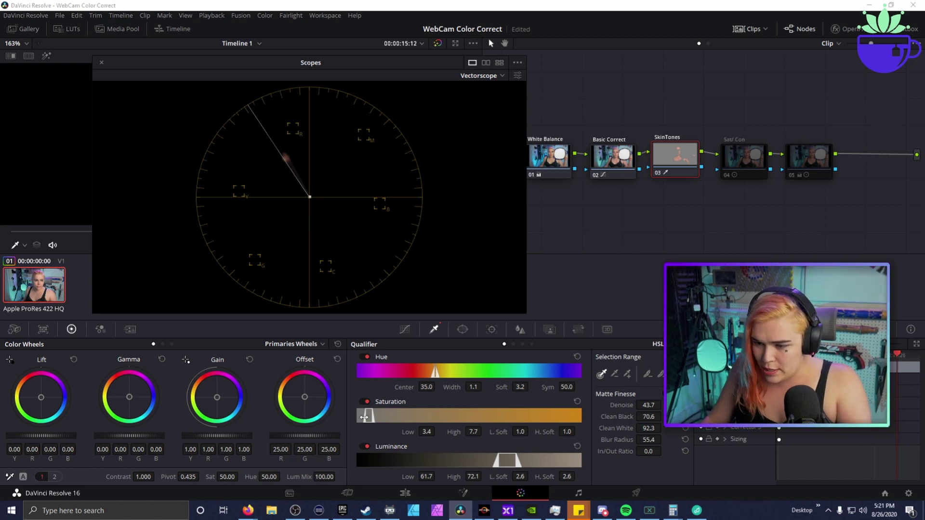
- Widen the SkinTones qualifier to saturation 0–18.2 and luminance 0–76
left_click_drag(364, 417, 386, 418)
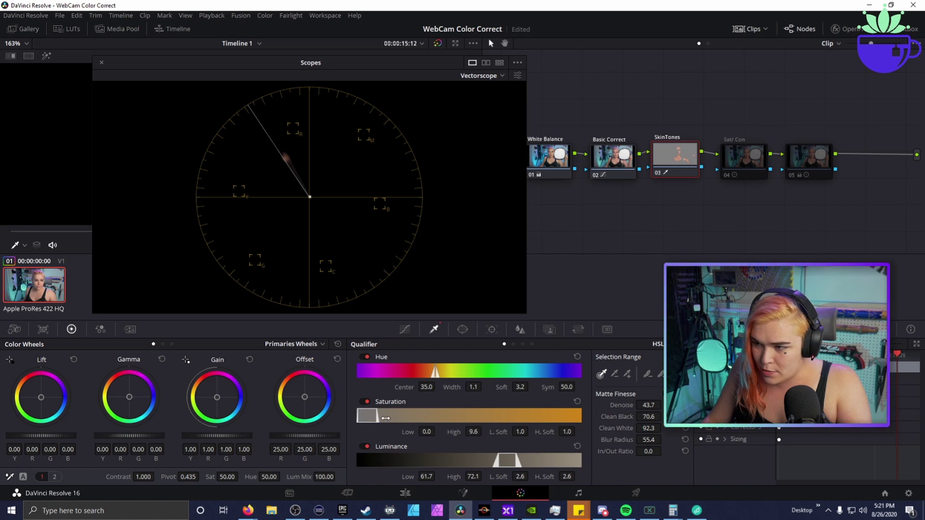
left_click_drag(497, 462, 483, 463)
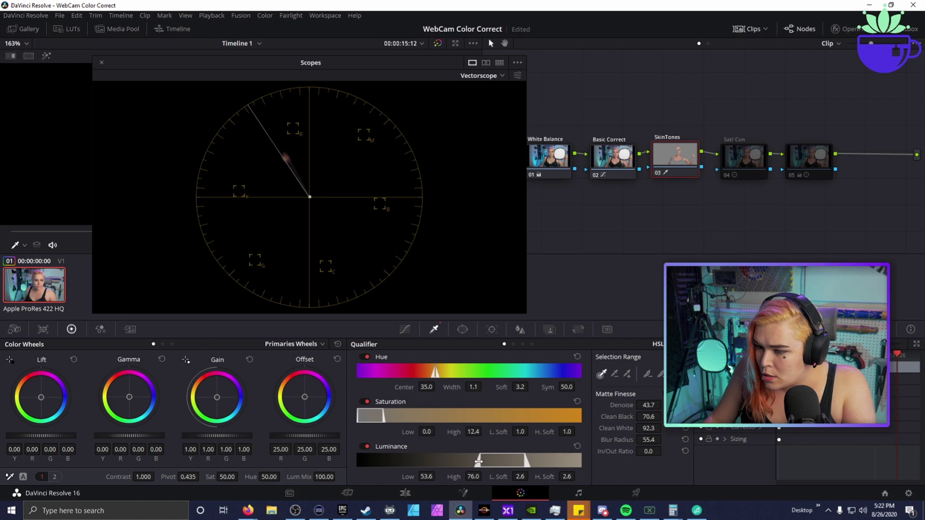
left_click_drag(477, 459, 393, 460)
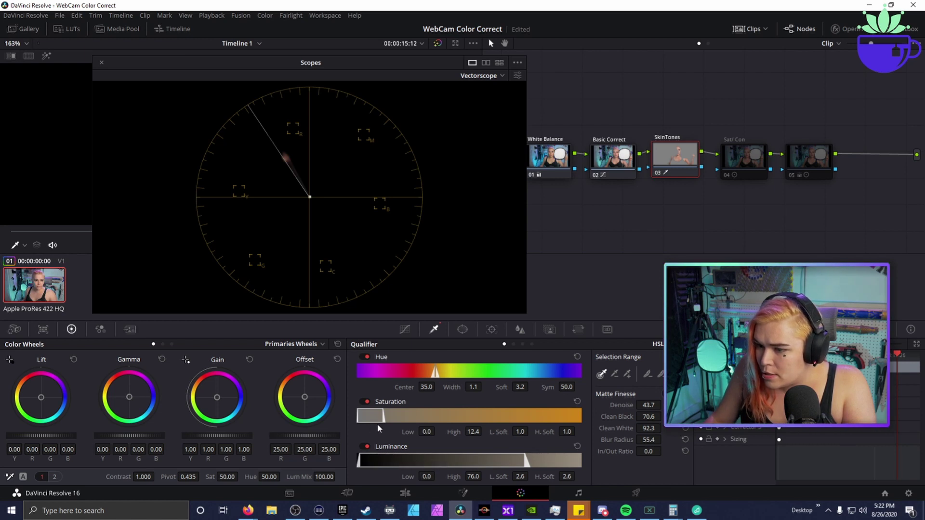
left_click_drag(383, 417, 391, 419)
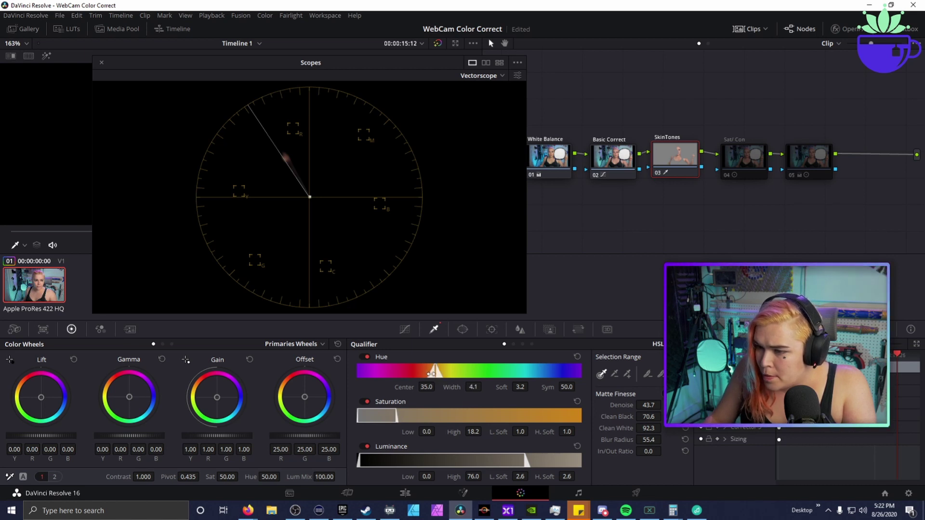
- Widen the hue range to width 17.8 and show the Hue vs Hue curve
left_click_drag(432, 375, 431, 371)
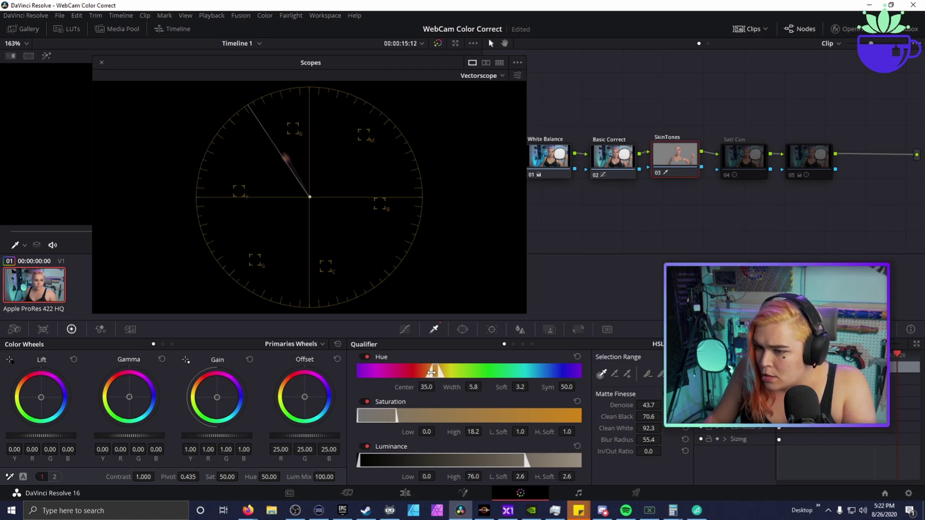
left_click_drag(432, 372, 428, 371)
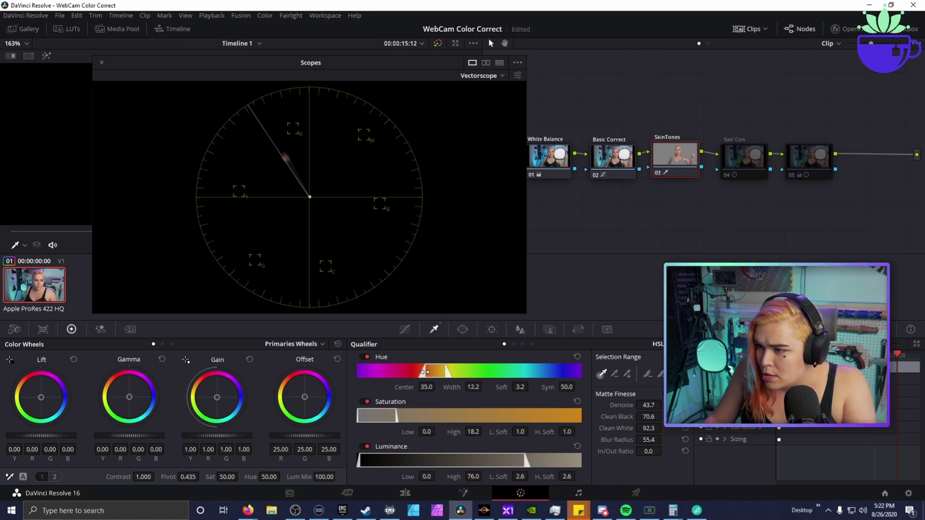
mouse_move(424, 371)
left_mouse_down()
mouse_move(398, 371)
mouse_move(418, 371)
left_mouse_up()
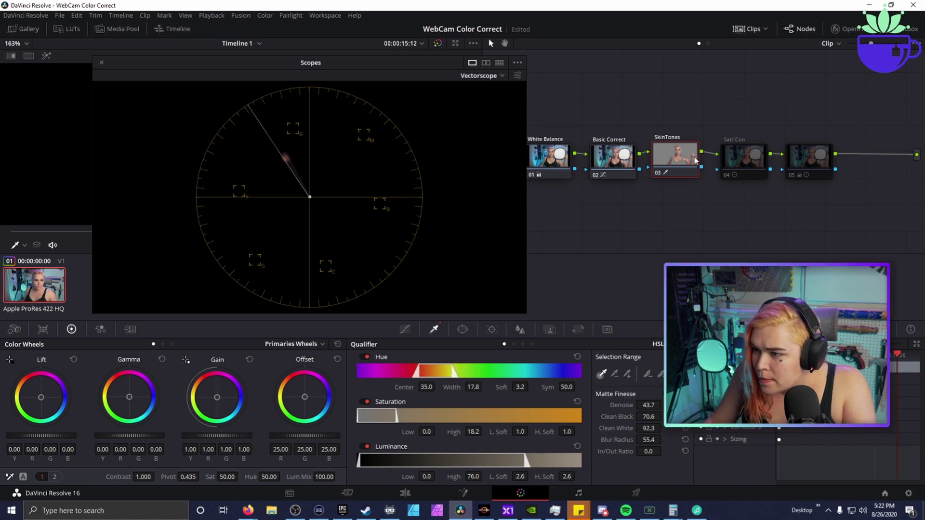
left_click_drag(357, 59, 533, 73)
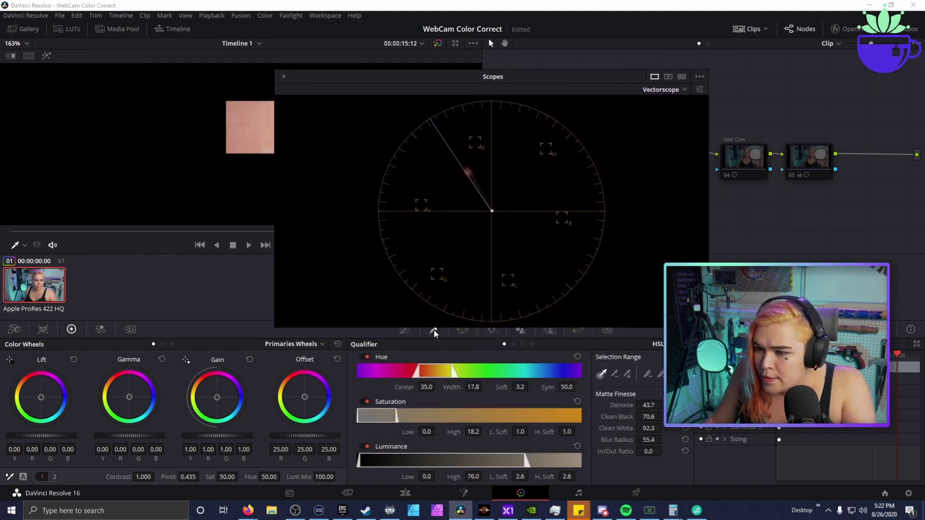
left_click(409, 328)
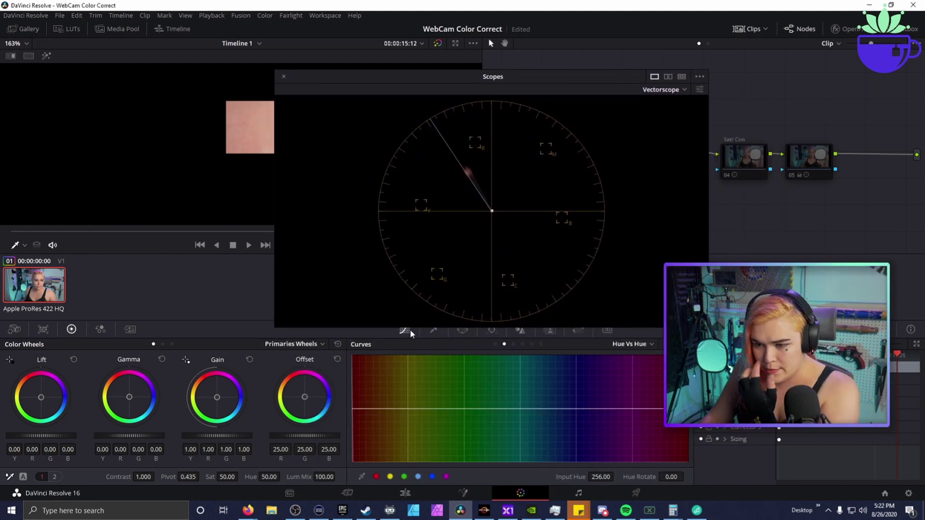
- Add hue points to the Hue vs Hue curve and rotate Input Hue 196.26 by 14.46
left_click(404, 476)
left_click(432, 476)
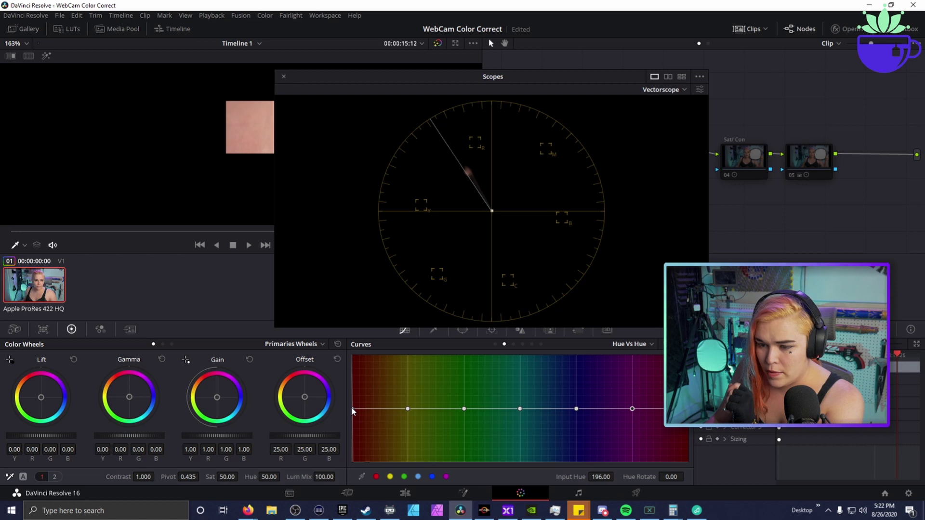
left_click_drag(353, 407, 351, 409)
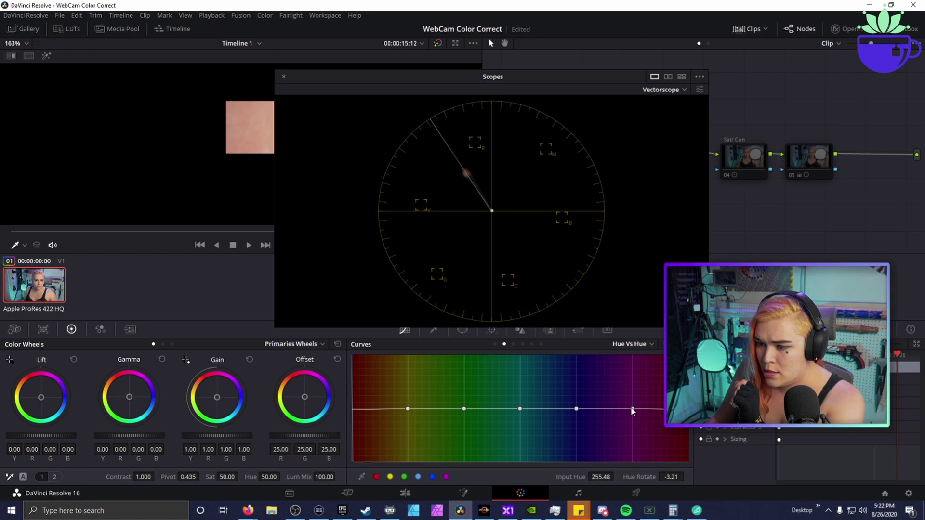
left_click_drag(632, 408, 633, 408)
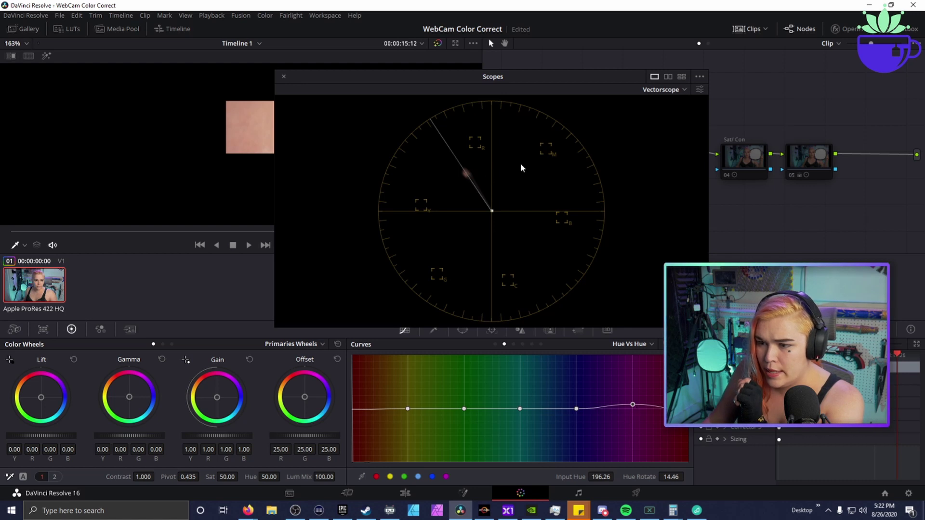
left_click_drag(480, 99, 634, 106)
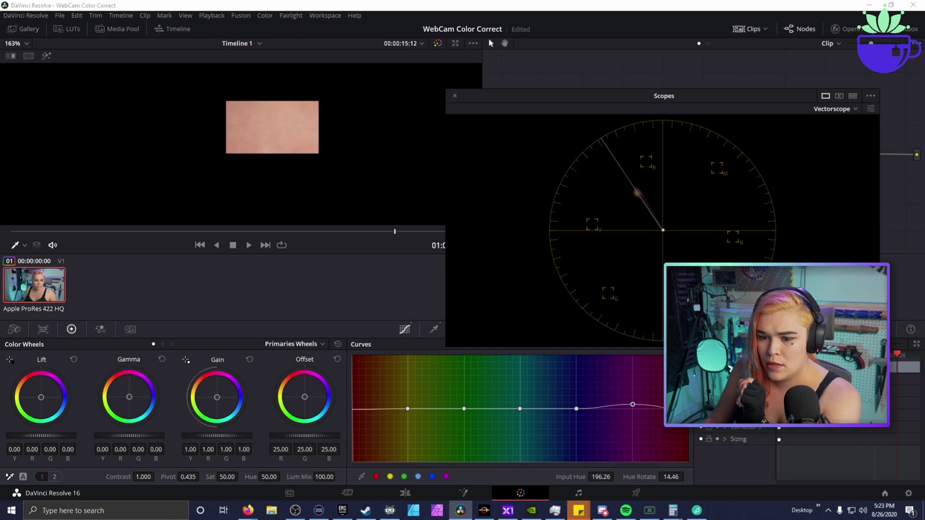
- Toggle the SkinTones node off and on to compare against the vectorscope
left_click(405, 493)
mouse_move(631, 91)
left_mouse_down()
mouse_move(438, 73)
mouse_move(584, 87)
mouse_move(684, 289)
mouse_move(726, 230)
mouse_move(719, 188)
mouse_move(671, 242)
left_mouse_up()
left_click(520, 493)
left_click(657, 172)
scroll(338, 135, "down", 8)
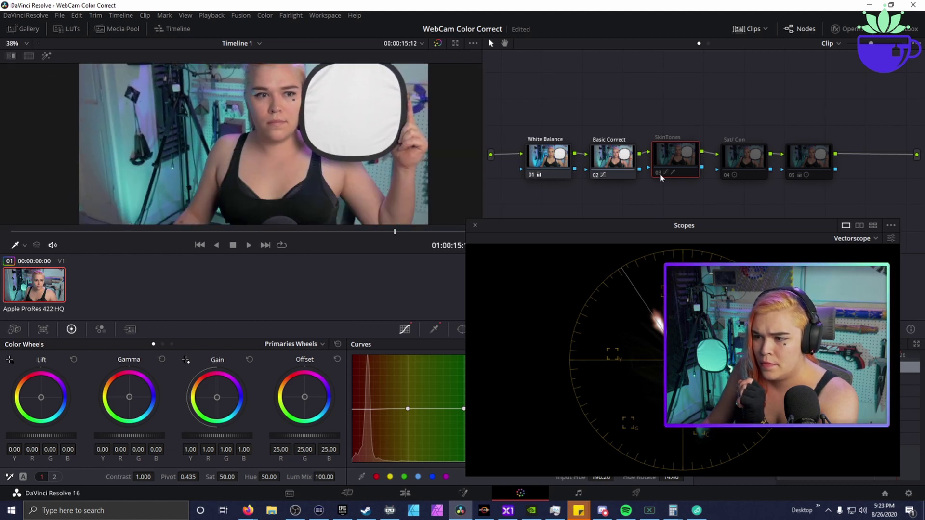
left_click(657, 172)
left_click(657, 172)
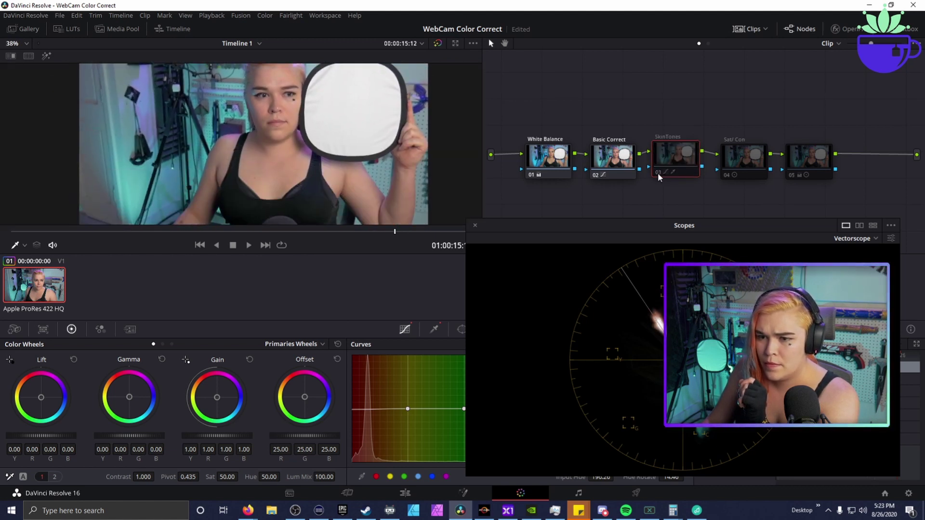
left_click(658, 173)
- Compare once more with SkinTones enabled, then close the floating scopes
scroll(297, 156, "down", 2)
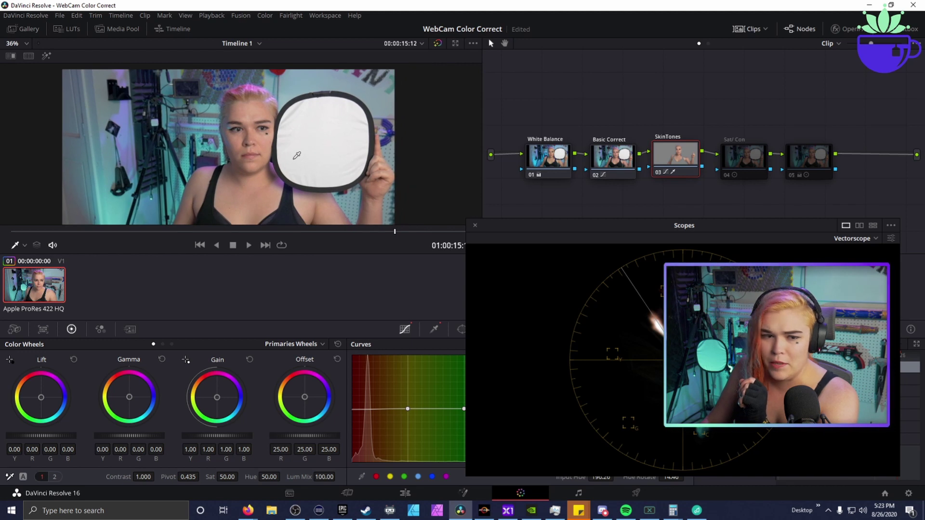
left_click(659, 172)
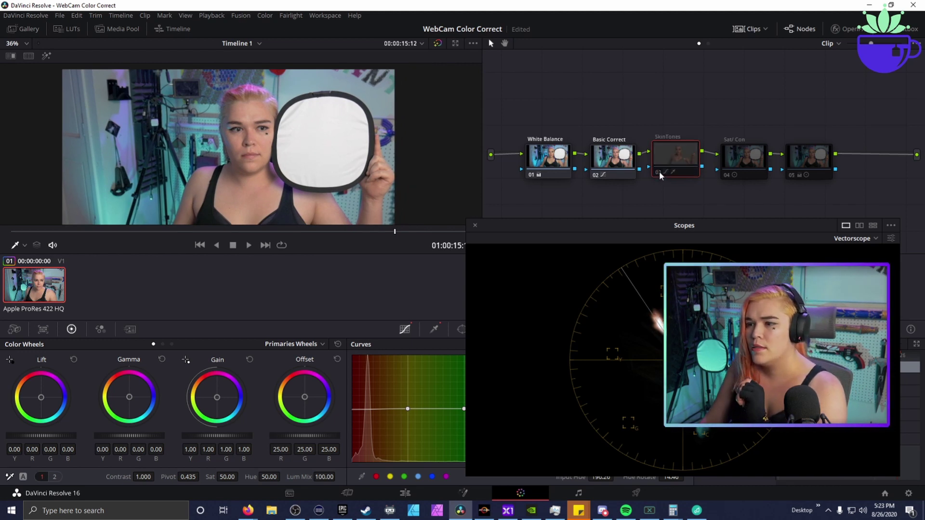
left_click(659, 171)
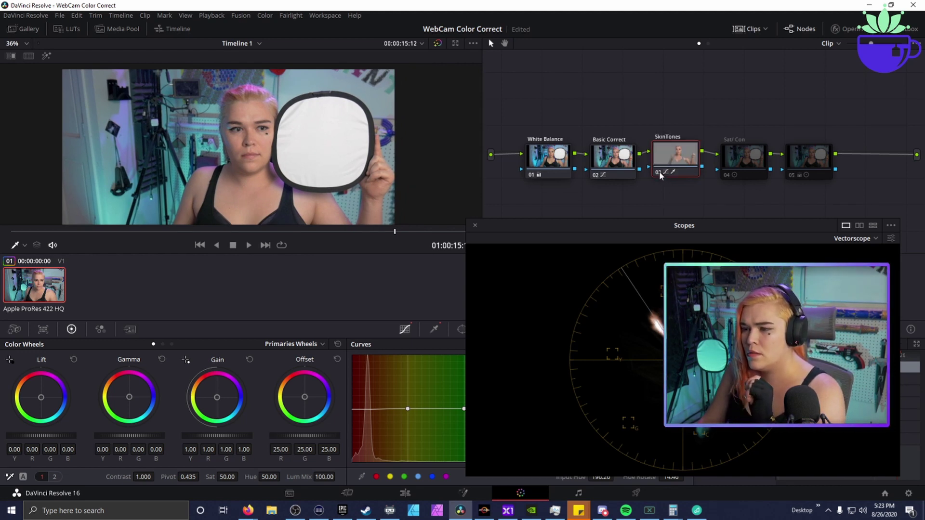
left_click_drag(672, 221, 606, 233)
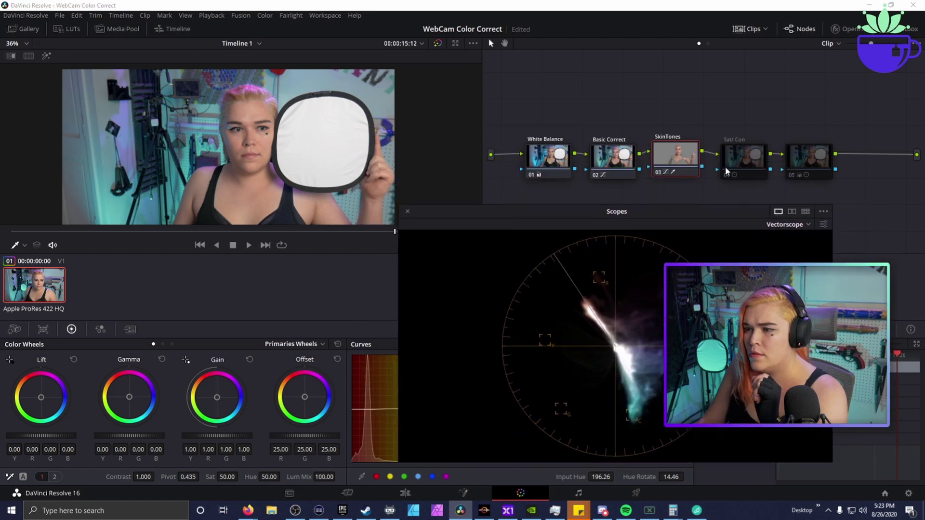
left_click(407, 211)
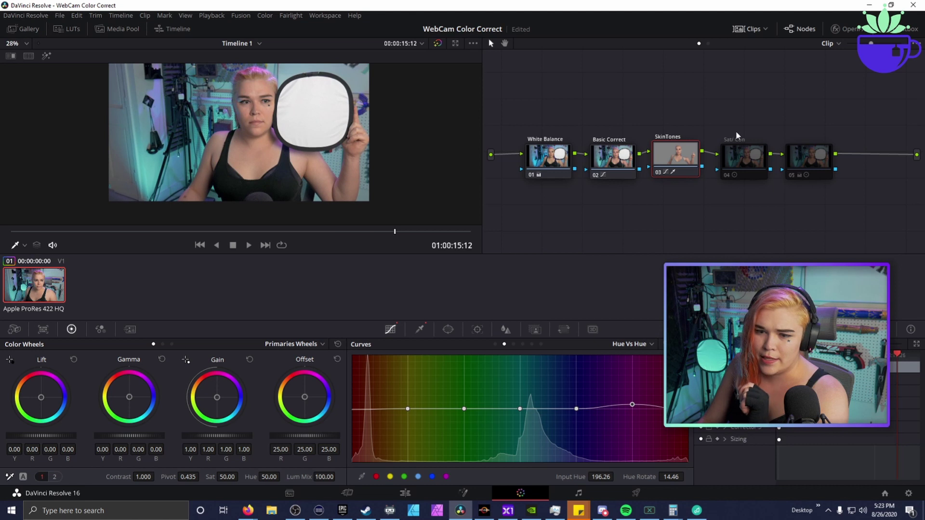
- Re-enable the Sat/Con node, reopen the floating Video Scopes, and open the scope type list
left_click(727, 176)
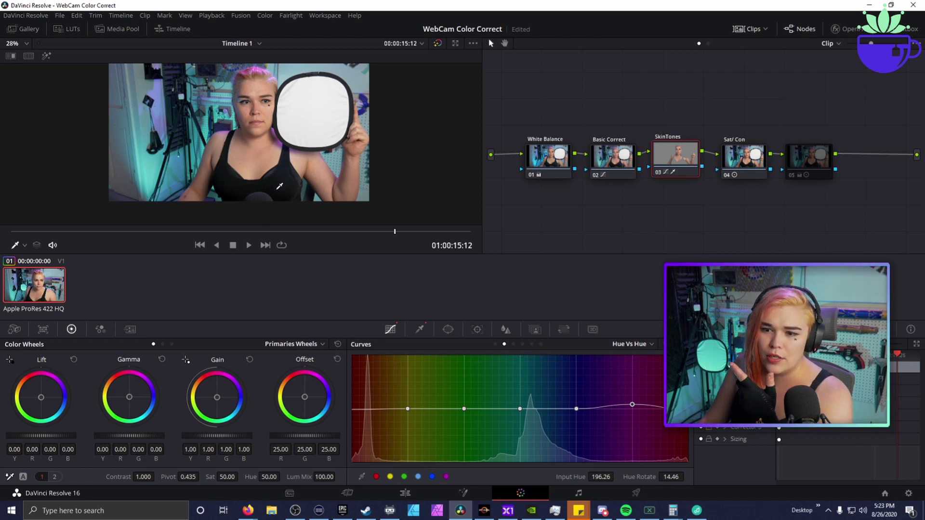
left_click(325, 16)
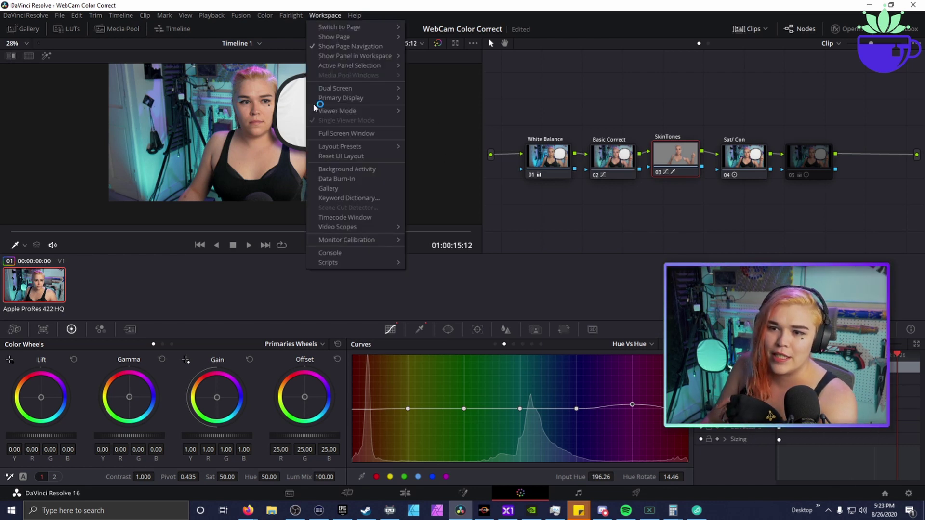
mouse_move(346, 228)
left_click(415, 241)
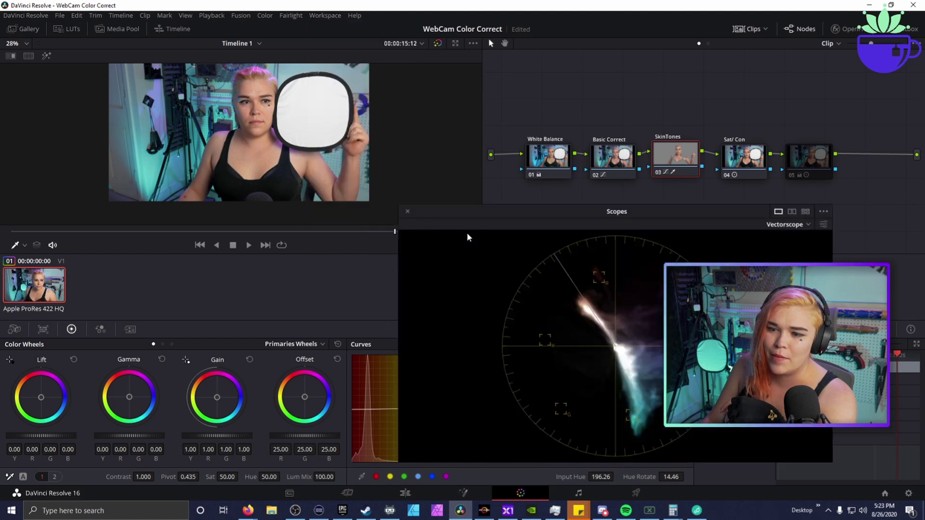
left_click(788, 225)
left_click(793, 257)
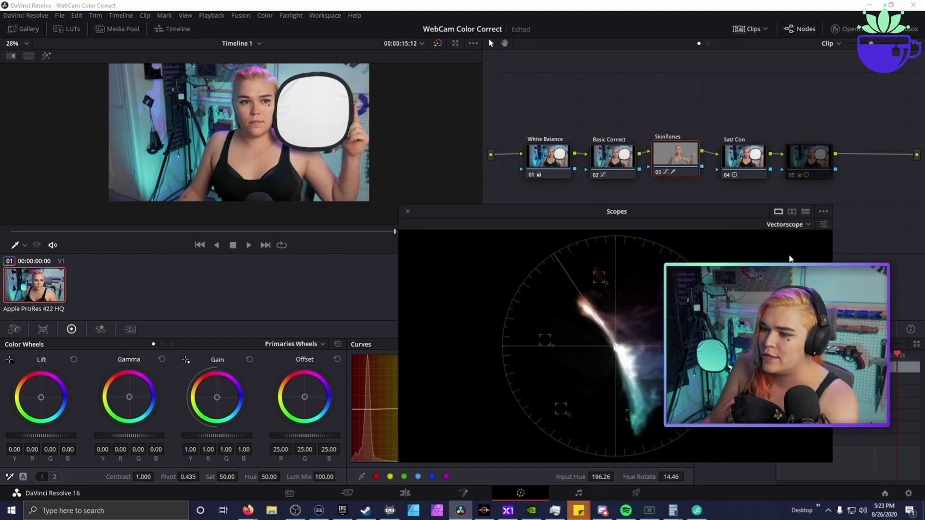
left_click(788, 224)
- Switch the scope to Waveform and place the window beside the node graph
left_click(785, 249)
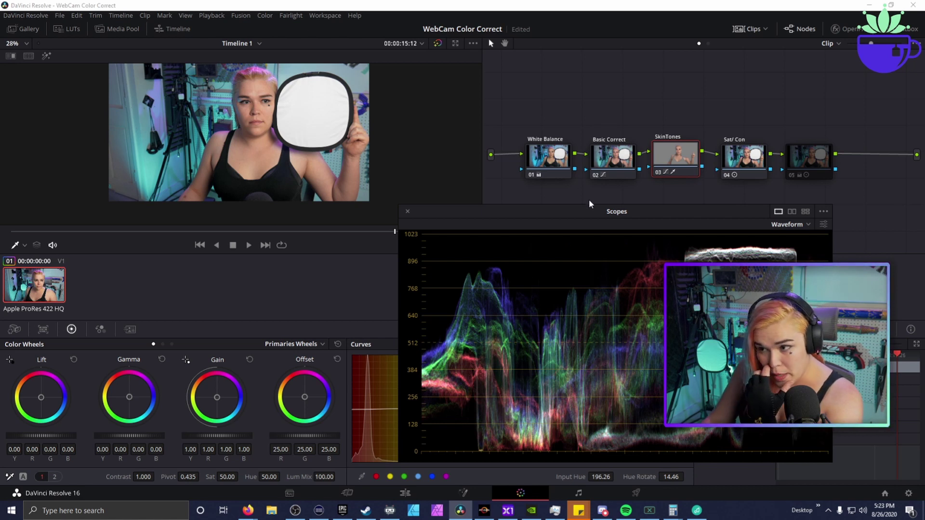
left_click_drag(589, 204, 378, 111)
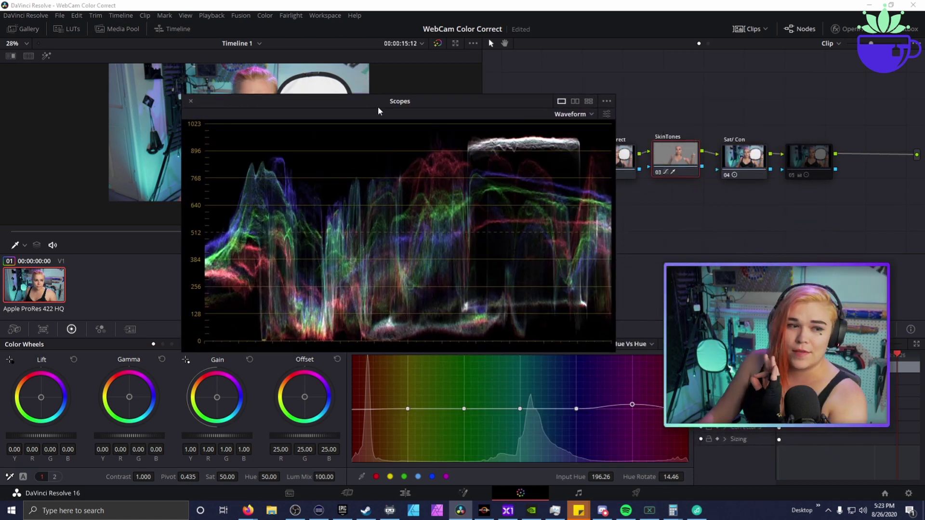
left_click_drag(453, 104, 407, 204)
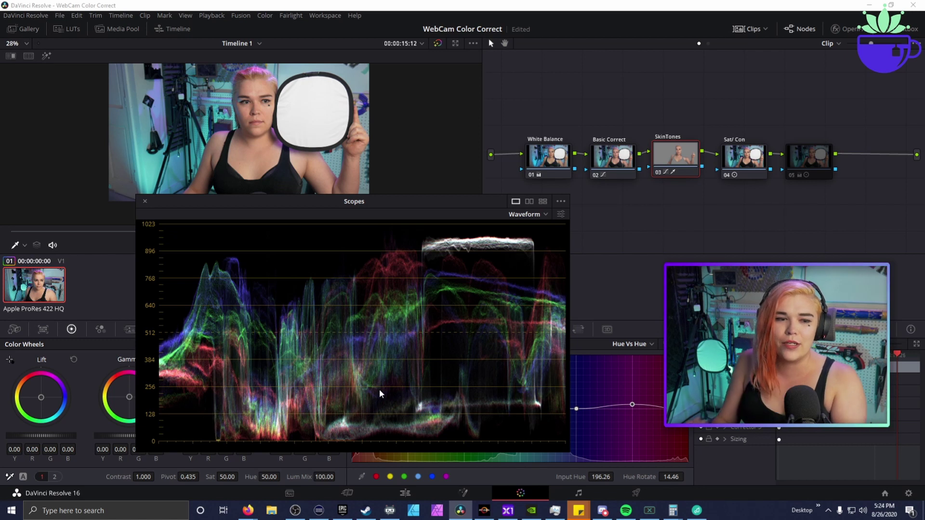
left_click_drag(408, 209, 386, 171)
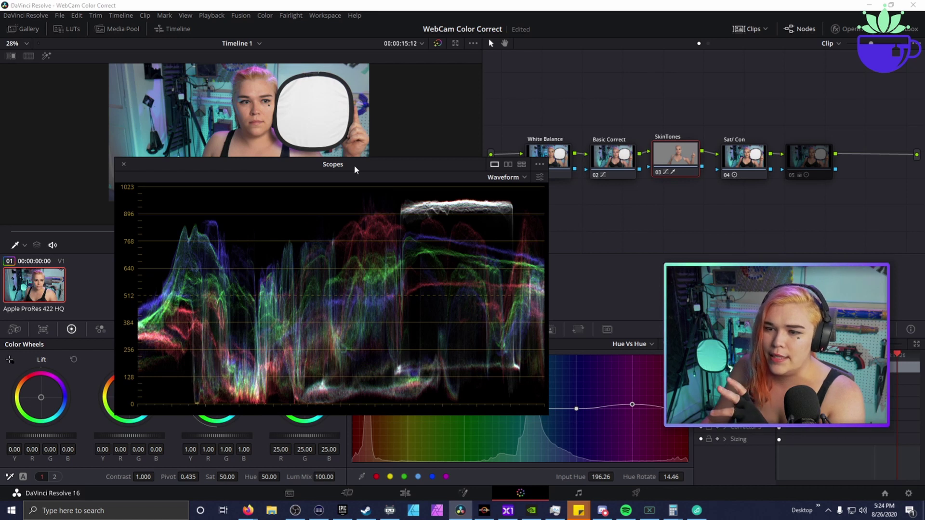
left_click_drag(355, 169, 517, 209)
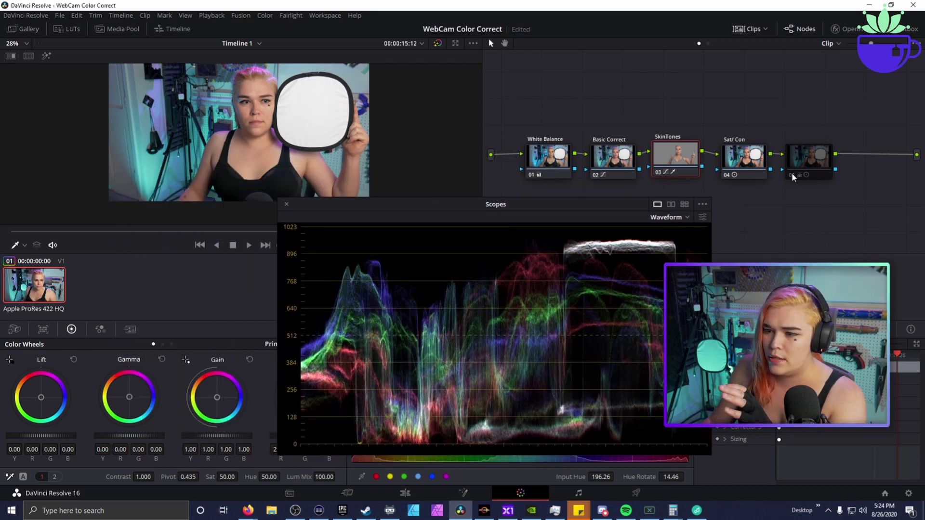
left_click(727, 174)
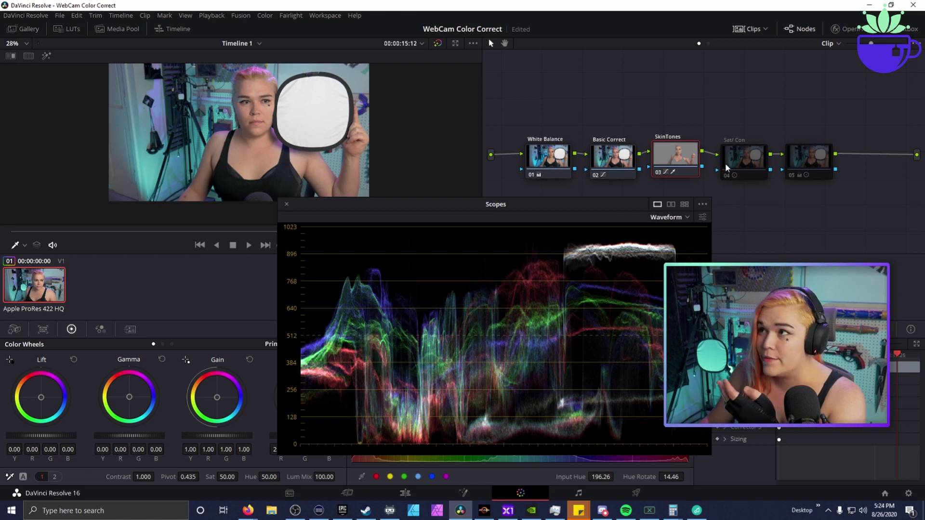
left_click(727, 176)
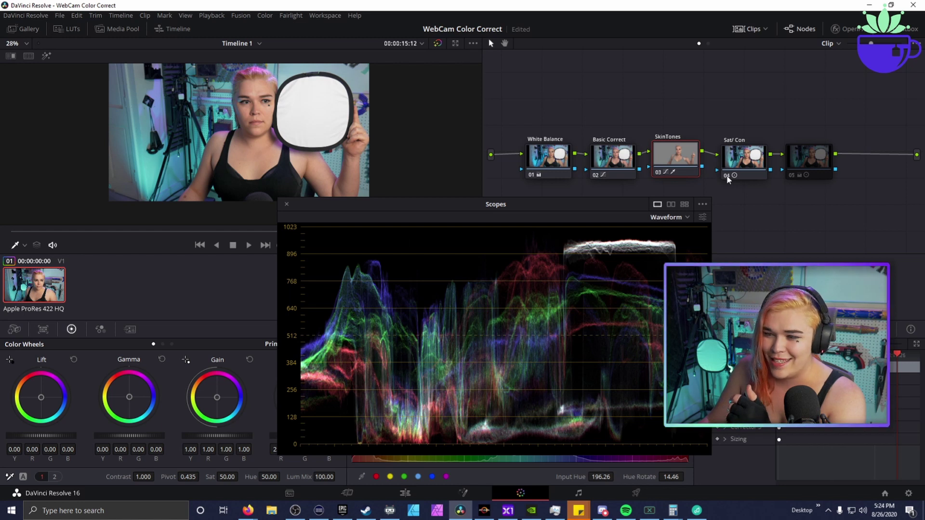
left_click(727, 177)
left_click(727, 176)
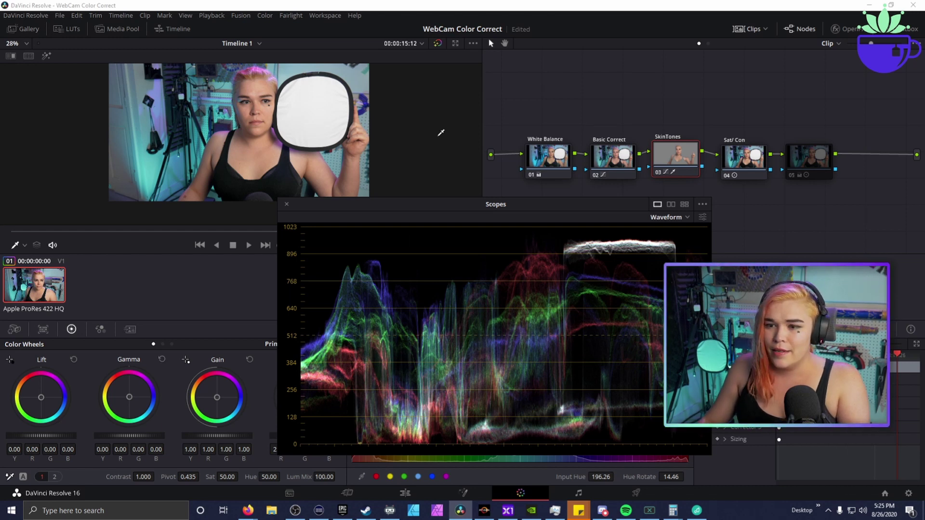
- Bypass and restore the Sat/Con node to compare its effect on the waveform
left_click_drag(448, 207, 460, 186)
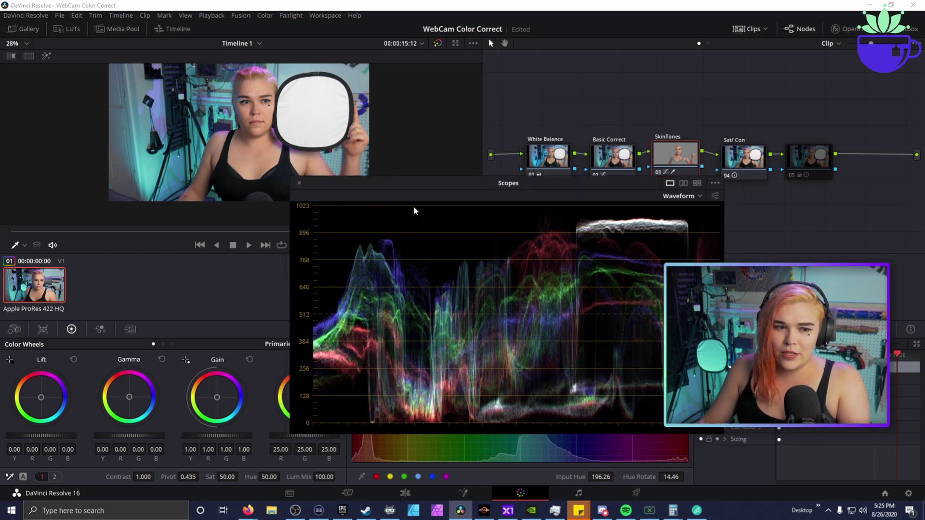
left_click_drag(562, 189, 549, 233)
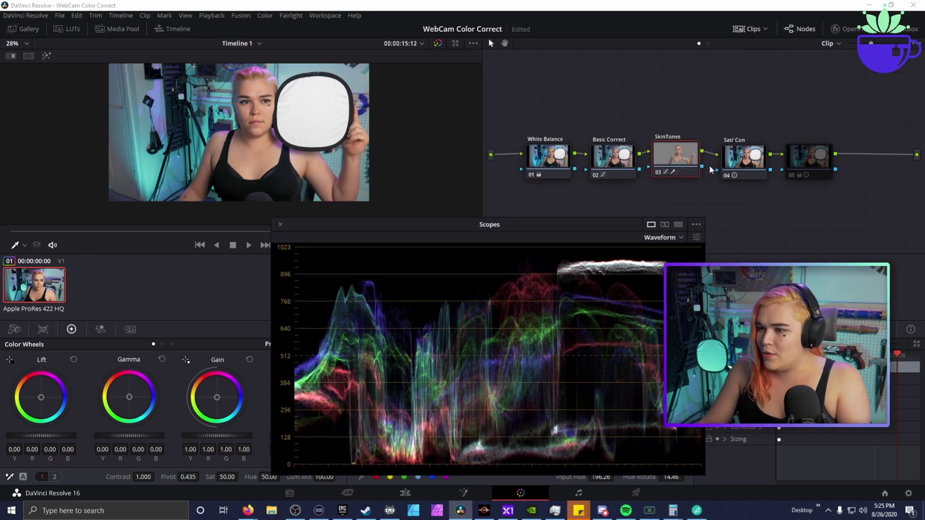
left_click(727, 175)
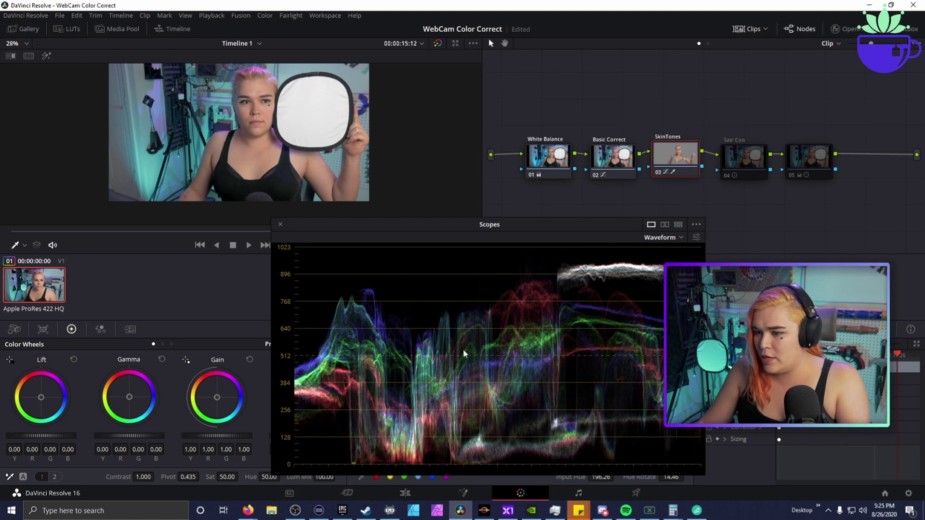
key("ctrl+d")
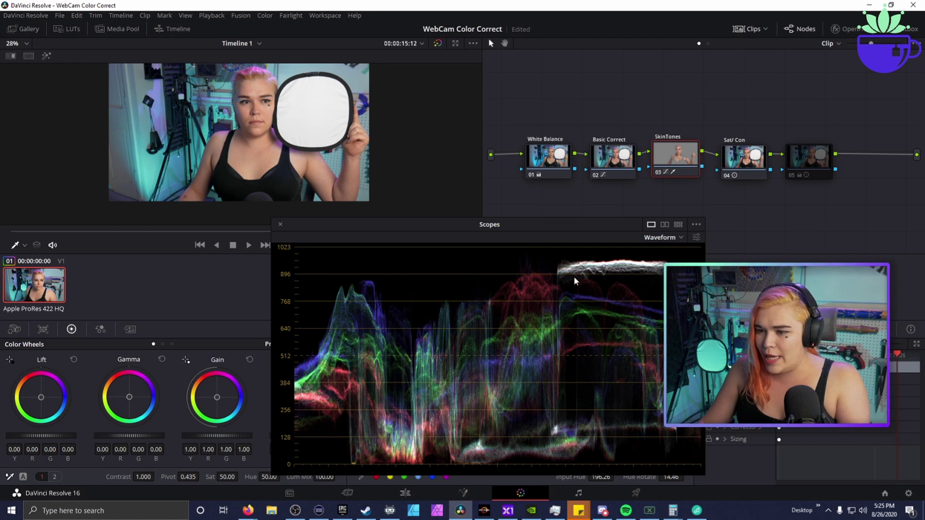
left_click(742, 177)
- Enable the final gain/offset node 05, toggling it to compare on the waveform
left_click(821, 178)
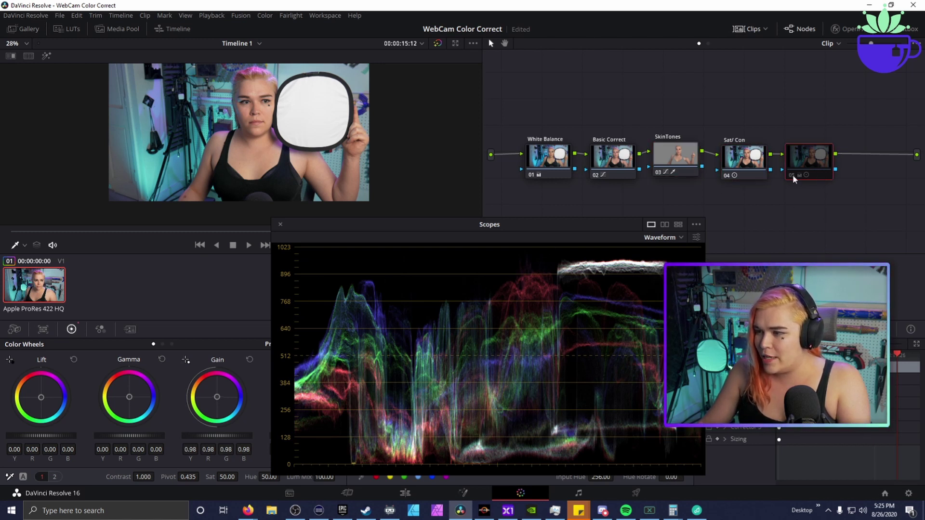
left_click(792, 176)
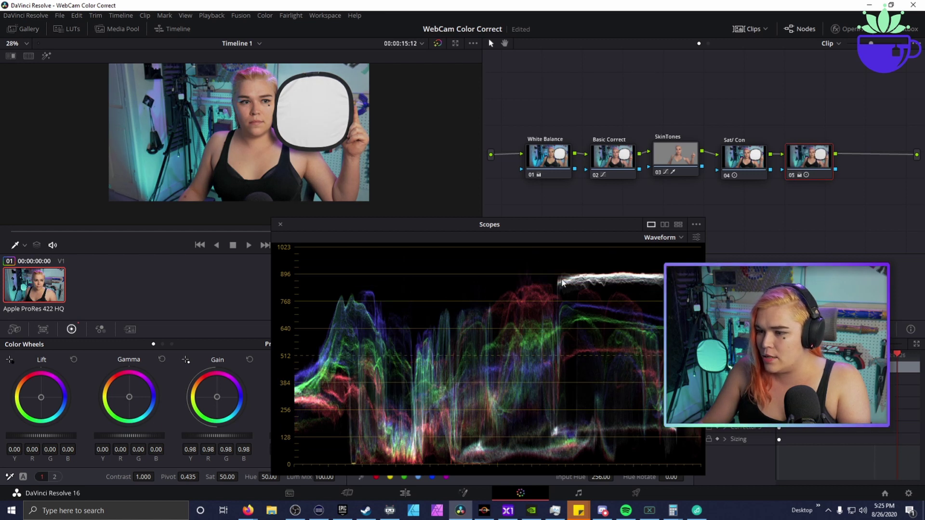
left_click_drag(496, 224, 538, 144)
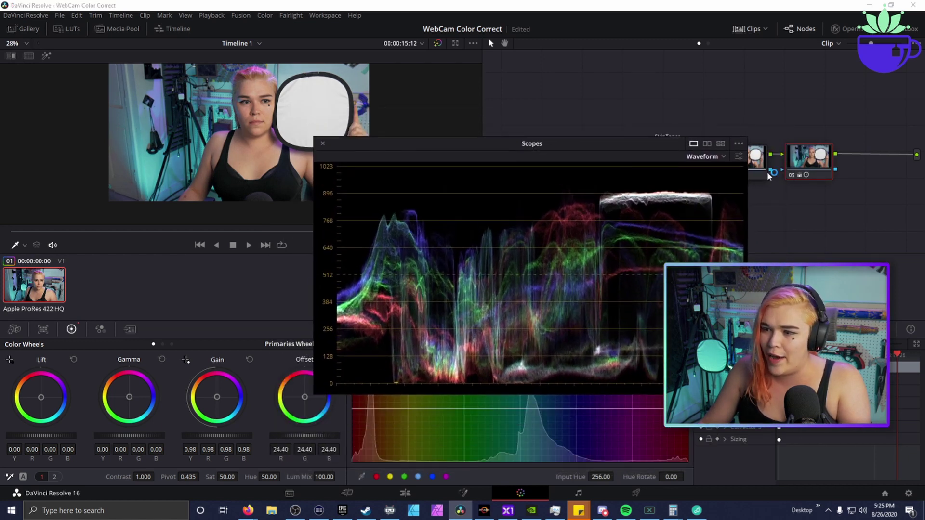
left_click(795, 175)
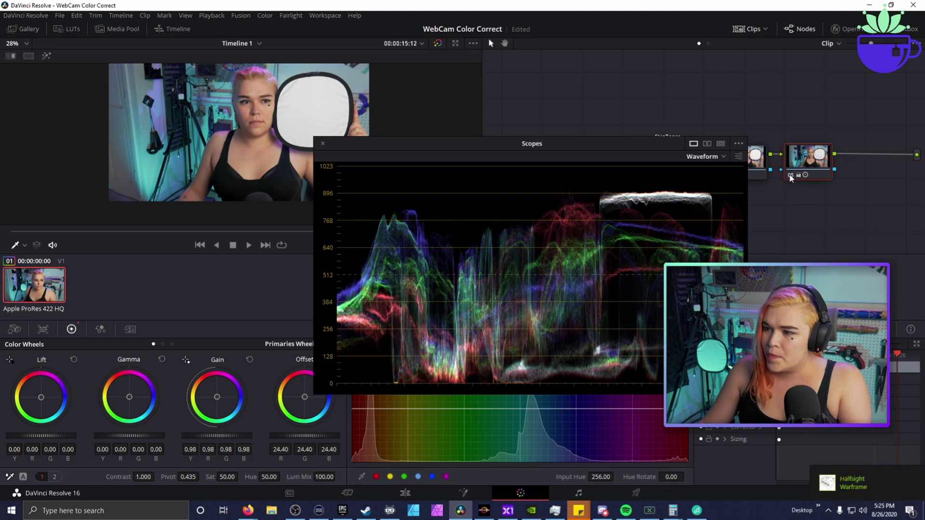
left_click(798, 176)
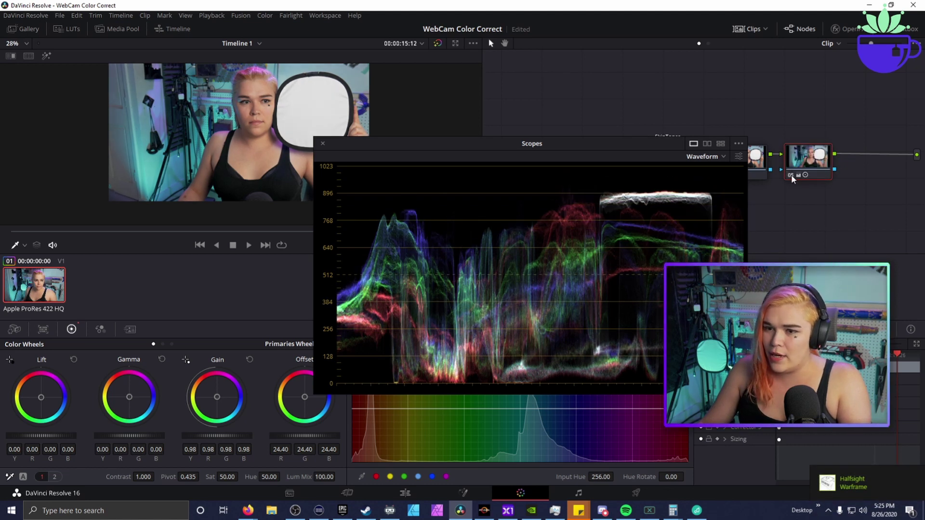
left_click(793, 177)
left_click(792, 178)
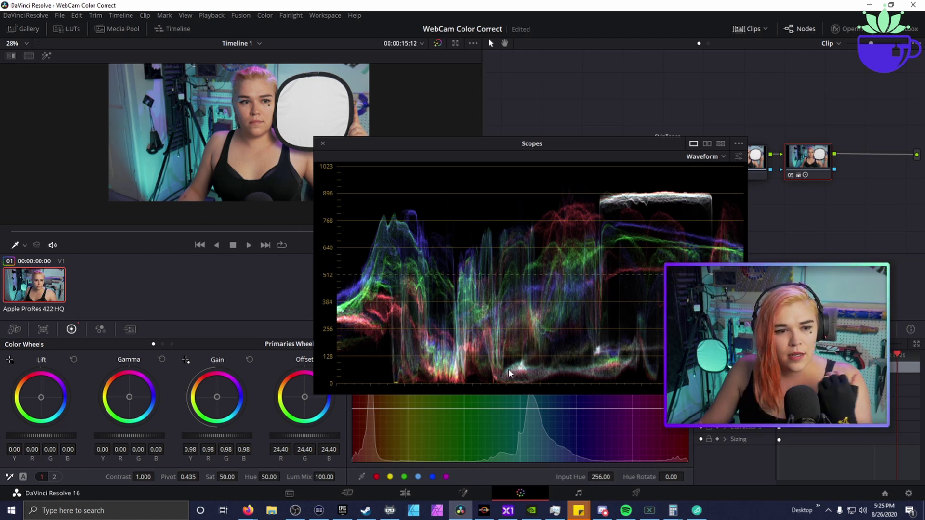
- Close the floating Scopes window
scroll(489, 359, "down", 1)
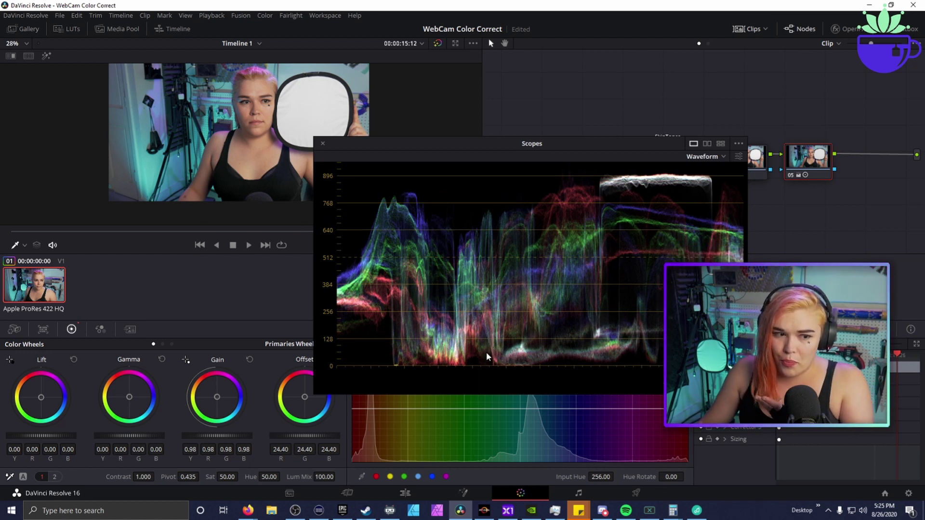
scroll(535, 336, "up", 1)
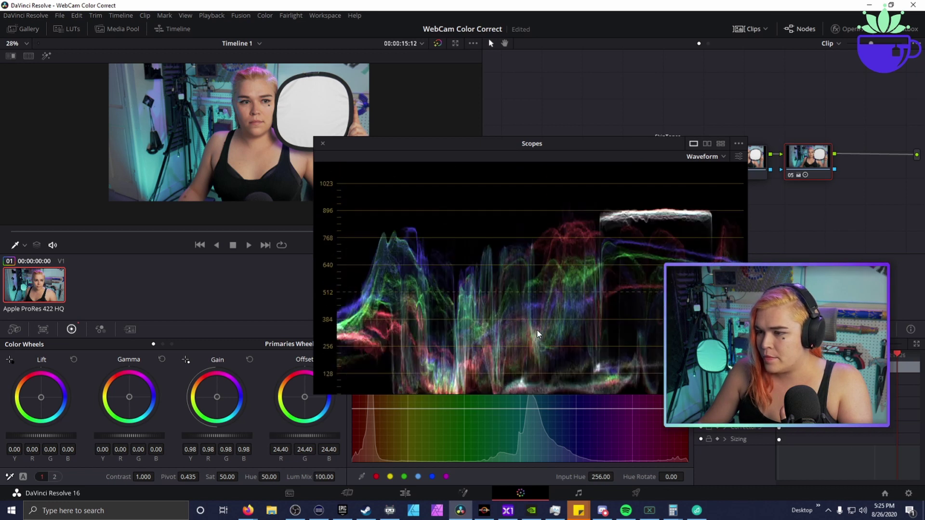
left_click(323, 144)
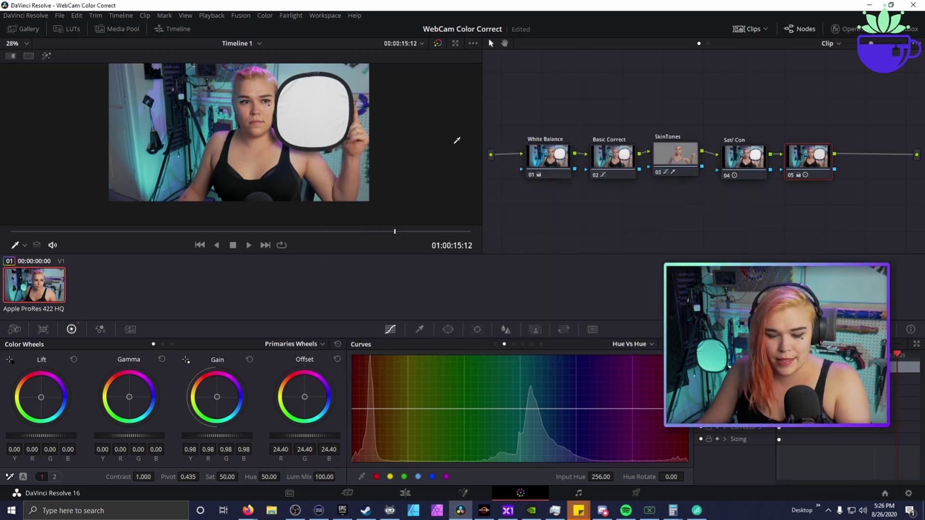